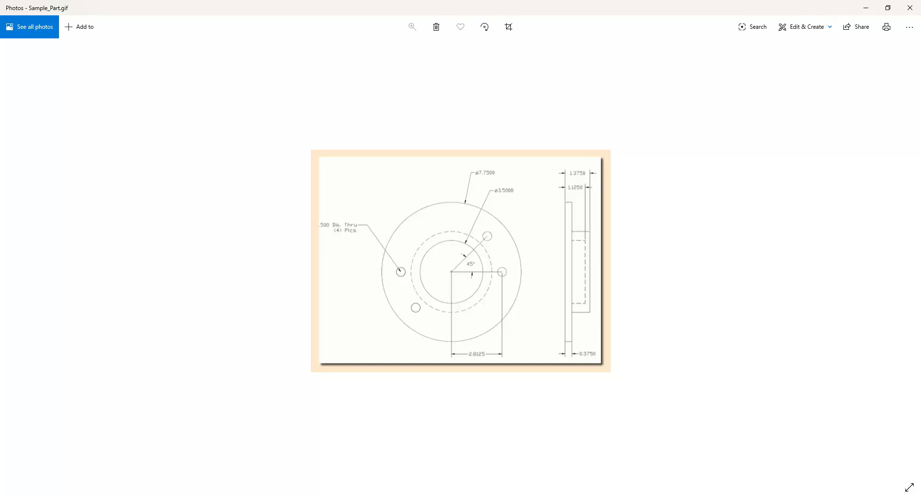
# Close the Sample_Part.gif drawing to get back to the blank New Estimate in KipwareQTE
pyautogui.hotkey('alt', 'F4')
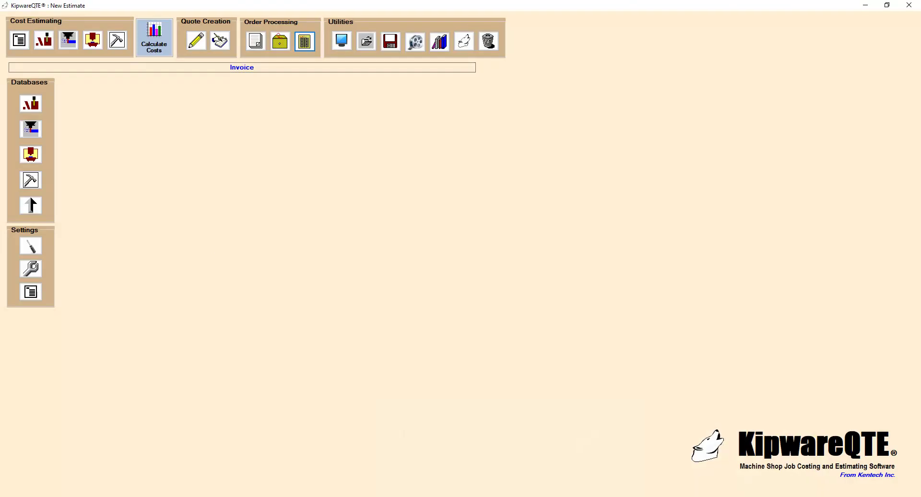
# In Estimate Information, enter a base quantity of 350 with 2% scrap applied to Material
pyautogui.click(20, 40)
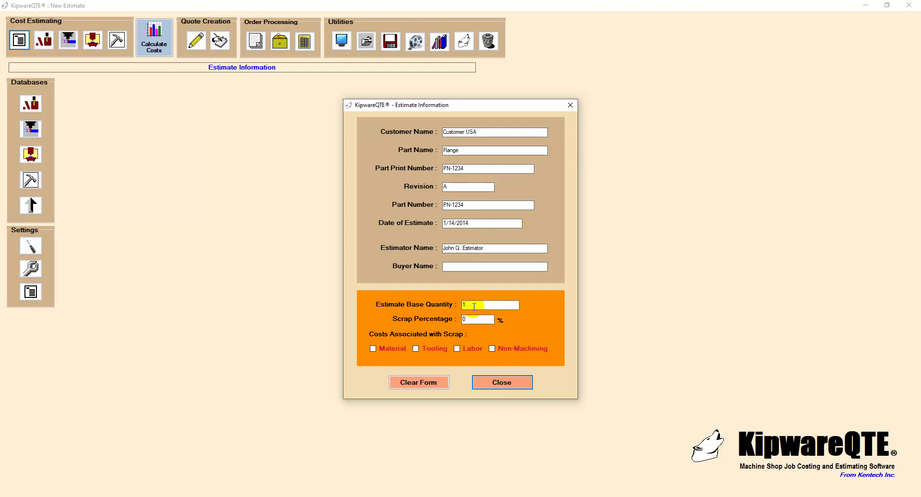
pyautogui.click(474, 306)
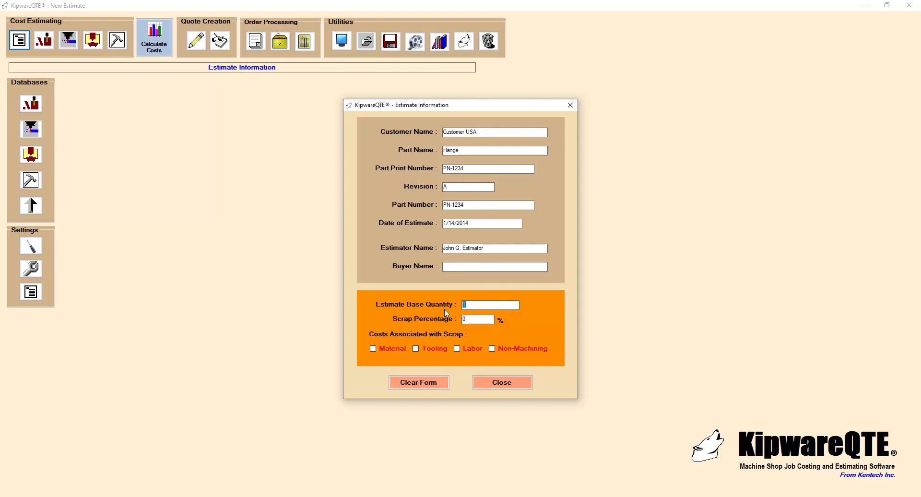
pyautogui.write('350')
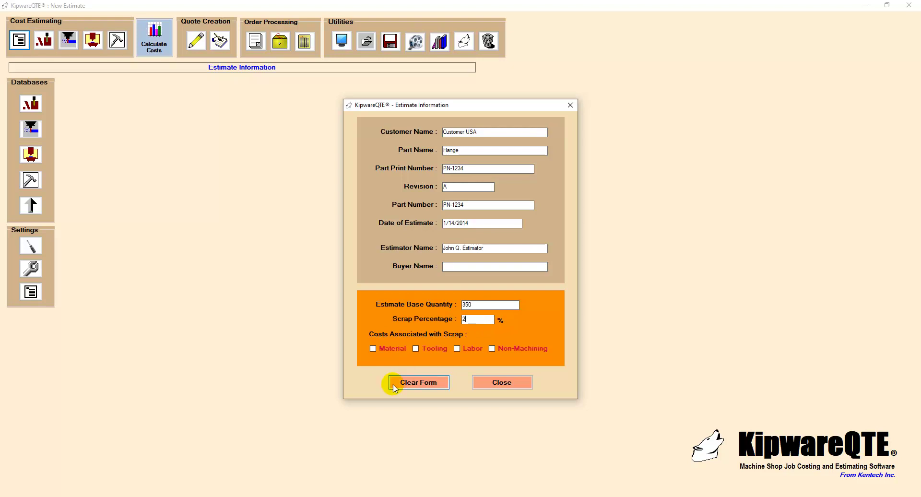
pyautogui.click(377, 350)
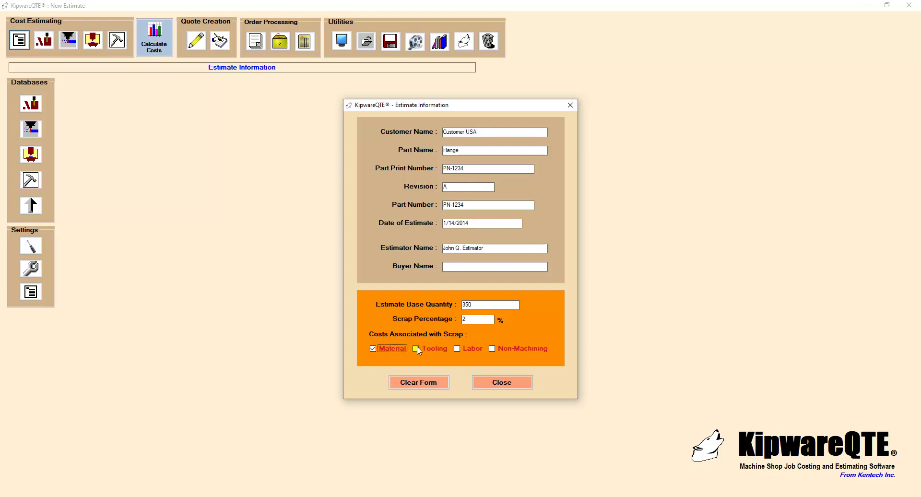
pyautogui.click(416, 348)
pyautogui.click(458, 348)
pyautogui.click(683, 396)
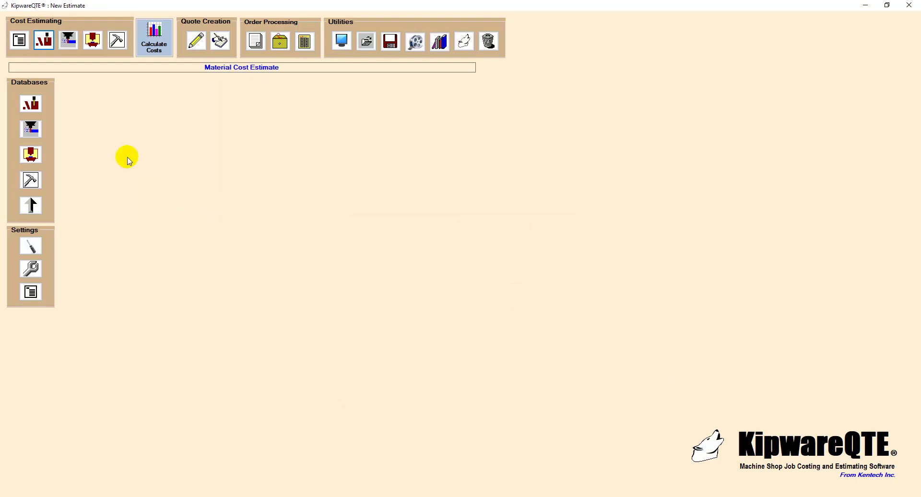
pyautogui.click(42, 104)
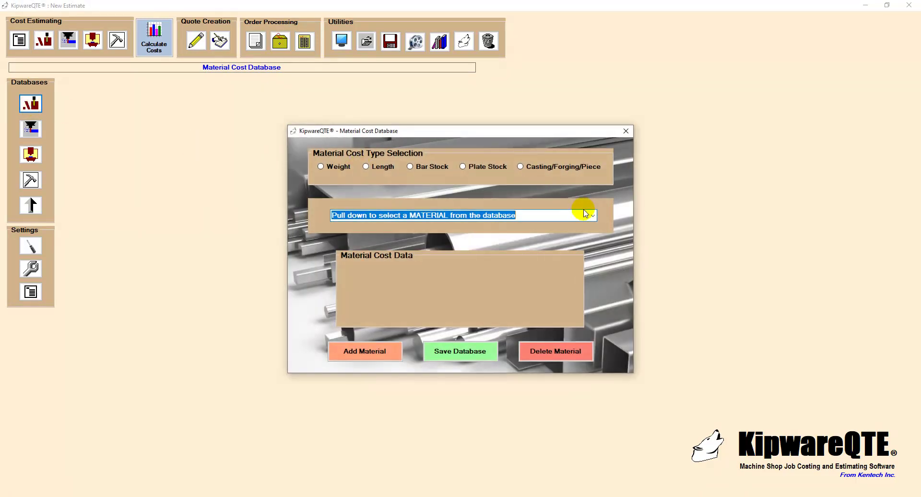
pyautogui.click(593, 216)
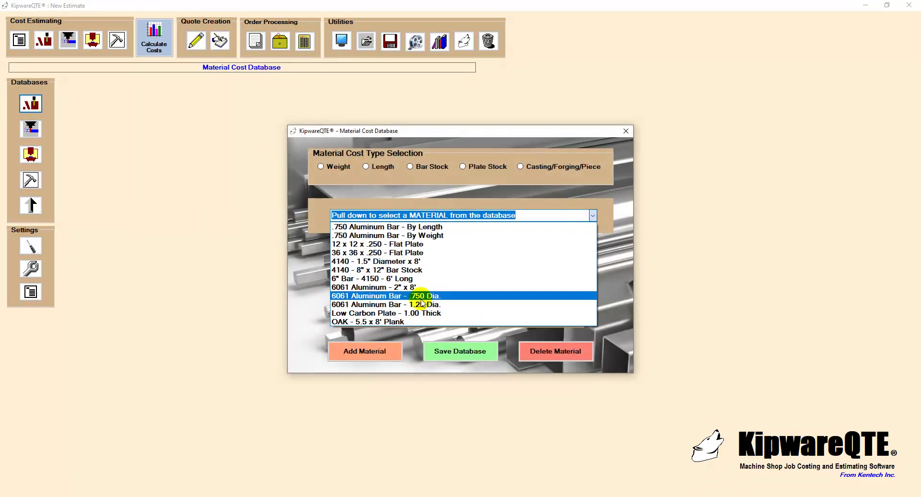
pyautogui.click(390, 269)
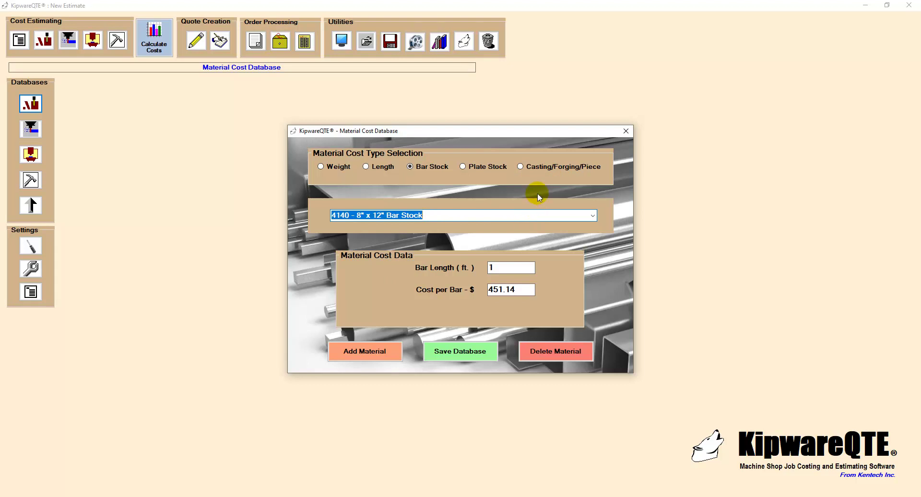
pyautogui.click(625, 131)
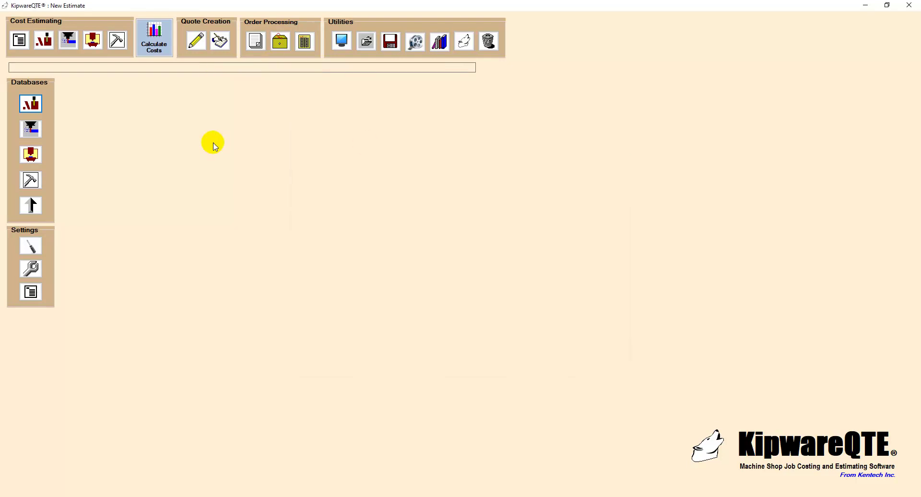
pyautogui.click(29, 129)
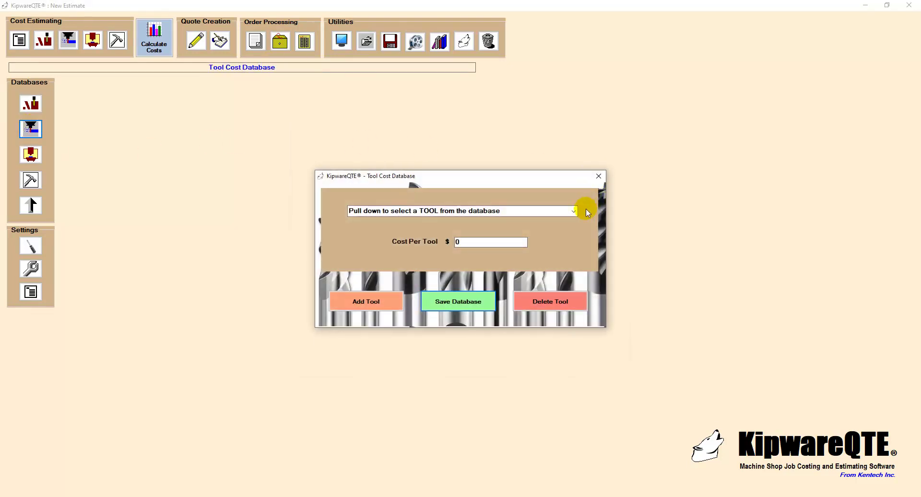
pyautogui.click(573, 212)
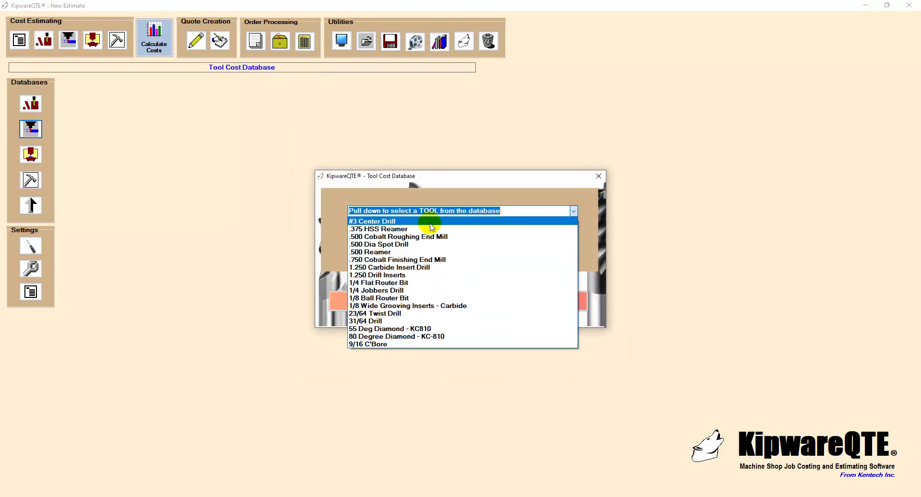
pyautogui.click(430, 222)
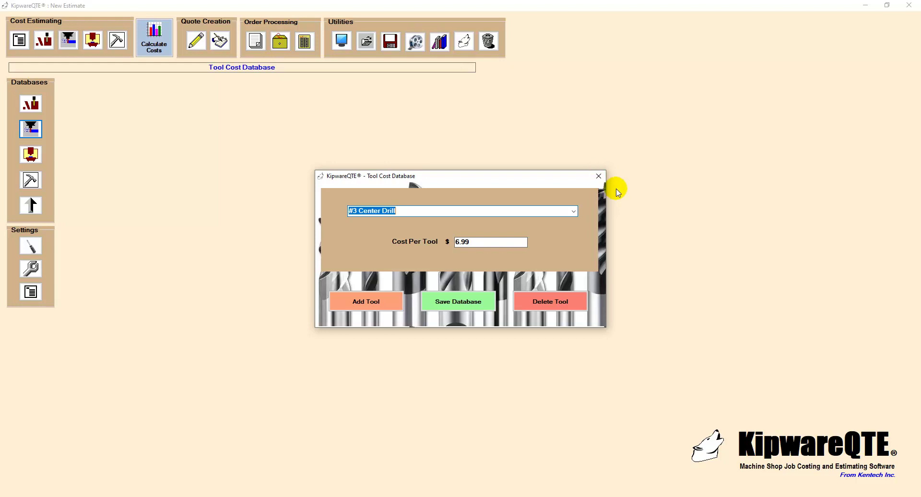
pyautogui.click(599, 176)
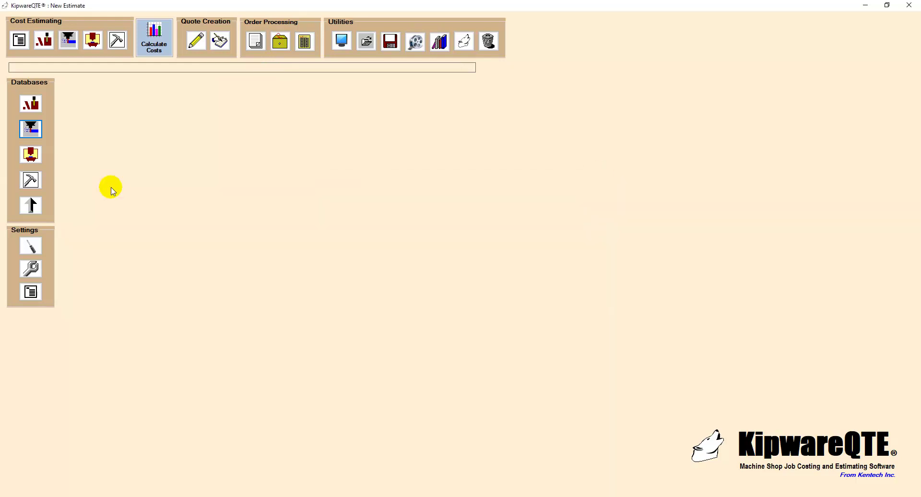
pyautogui.click(32, 166)
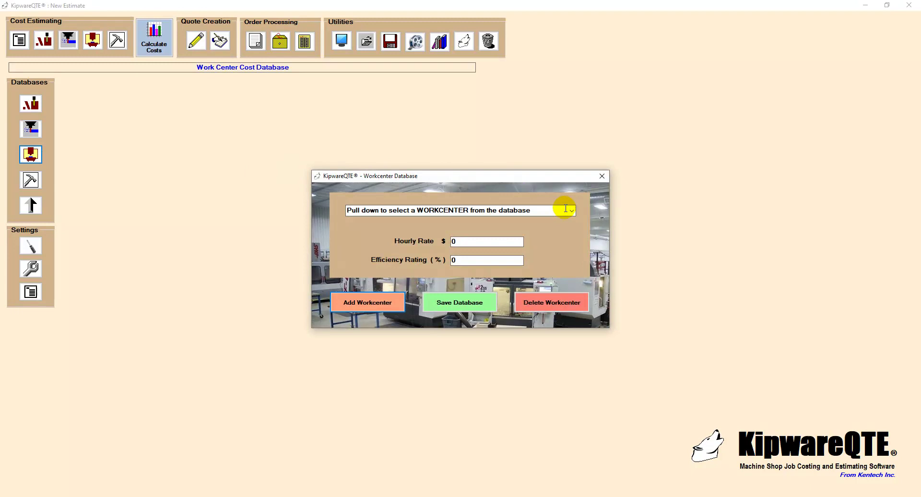
pyautogui.click(575, 211)
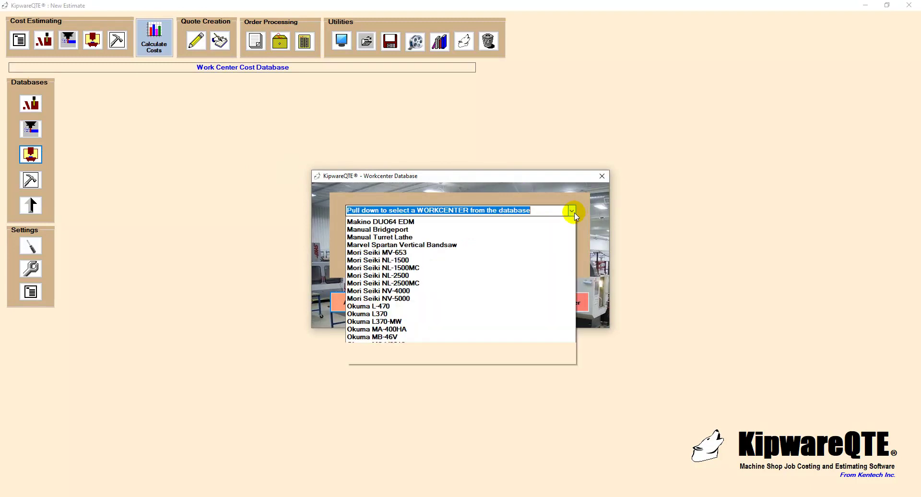
pyautogui.click(391, 259)
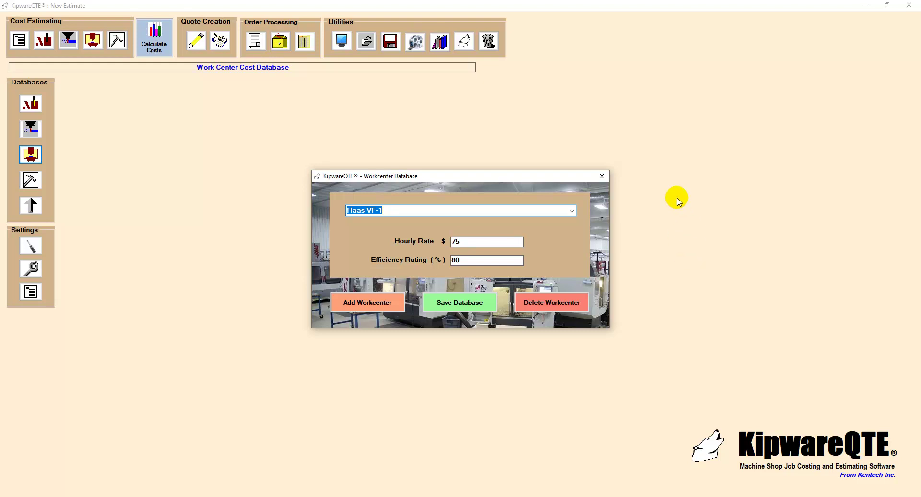
pyautogui.click(602, 175)
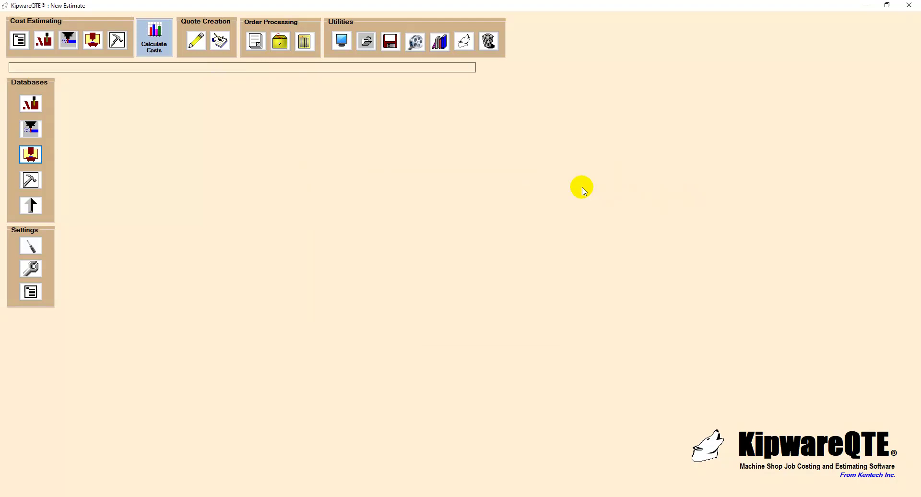
pyautogui.click(31, 181)
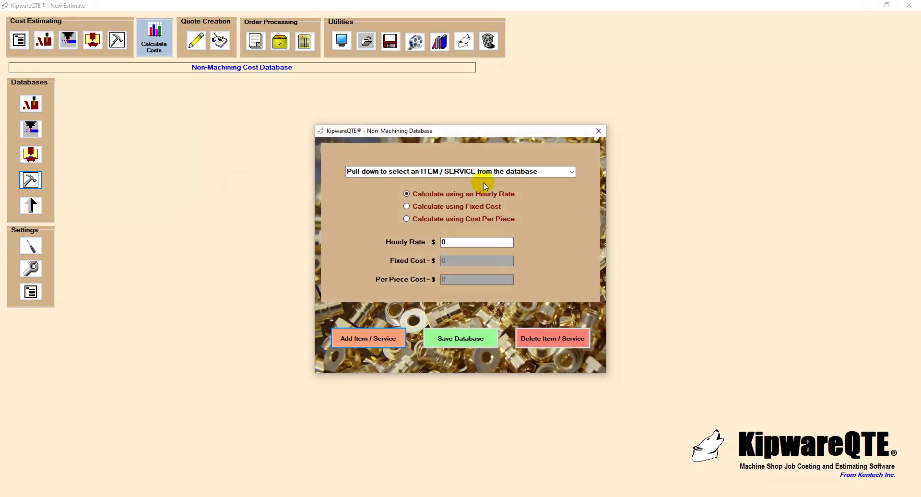
pyautogui.click(572, 172)
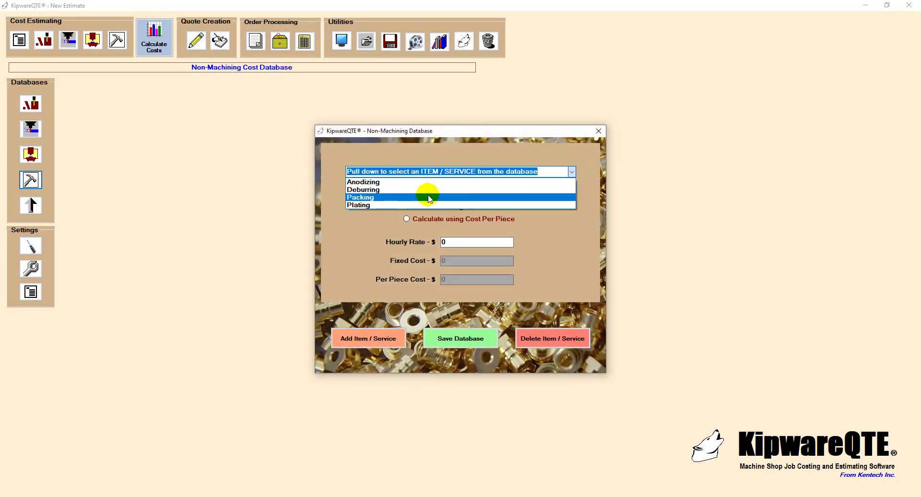
pyautogui.click(423, 190)
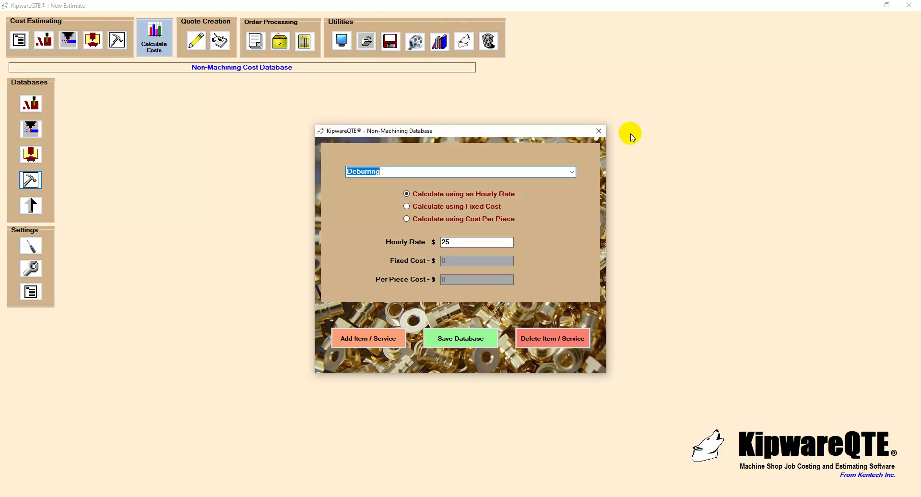
pyautogui.click(598, 131)
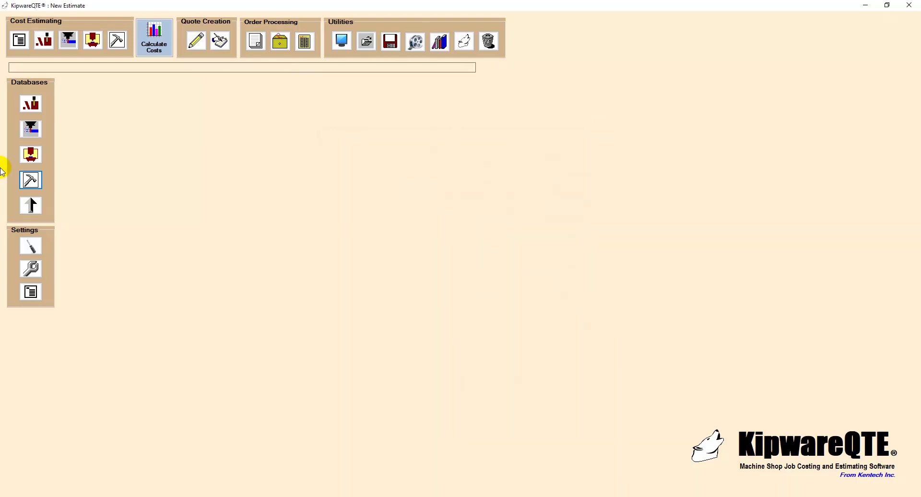
pyautogui.click(30, 205)
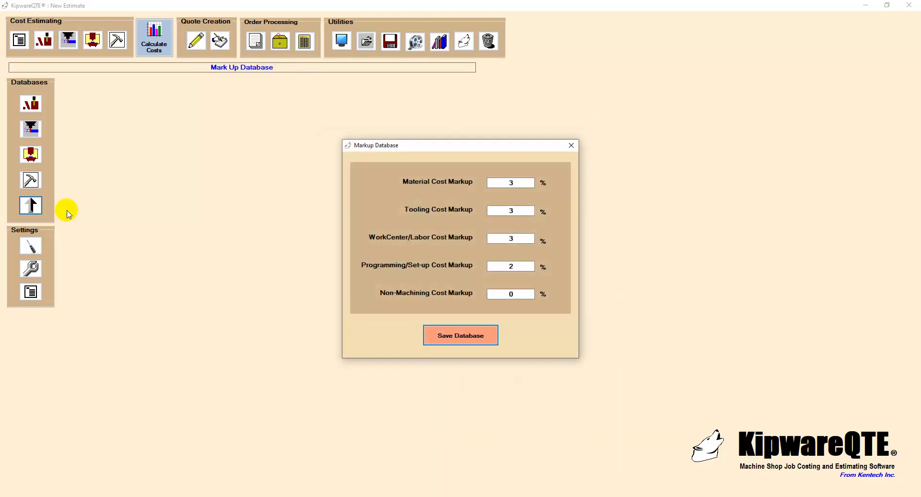
pyautogui.click(512, 211)
pyautogui.click(525, 238)
pyautogui.click(570, 145)
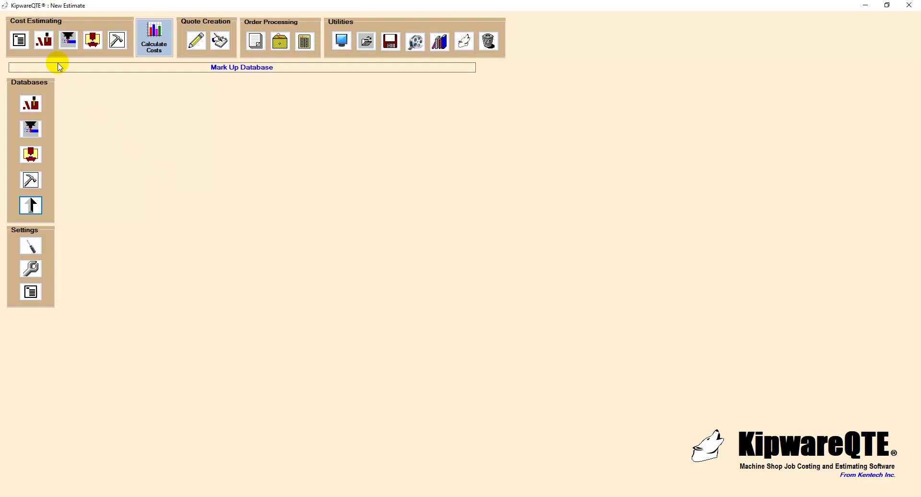
# Choose 4140 - 8" x 12" Bar Stock with a 1.500 workpiece length and calculate costs
pyautogui.click(48, 42)
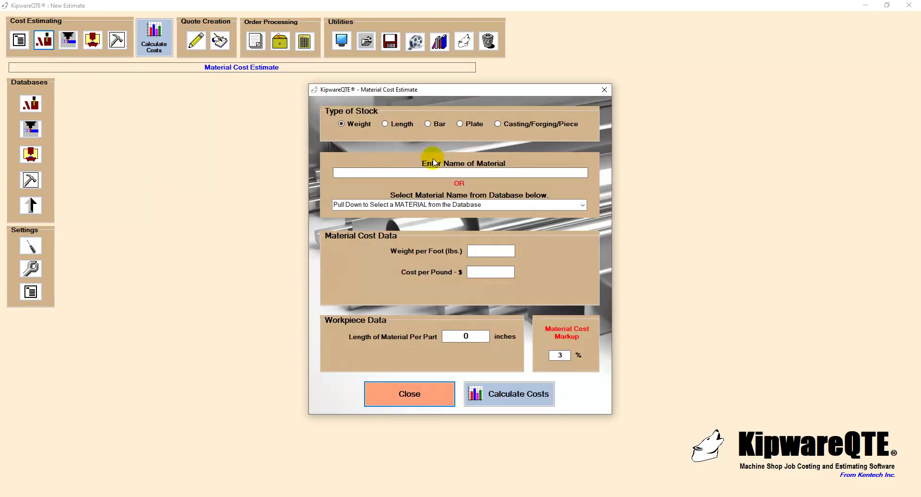
pyautogui.click(582, 204)
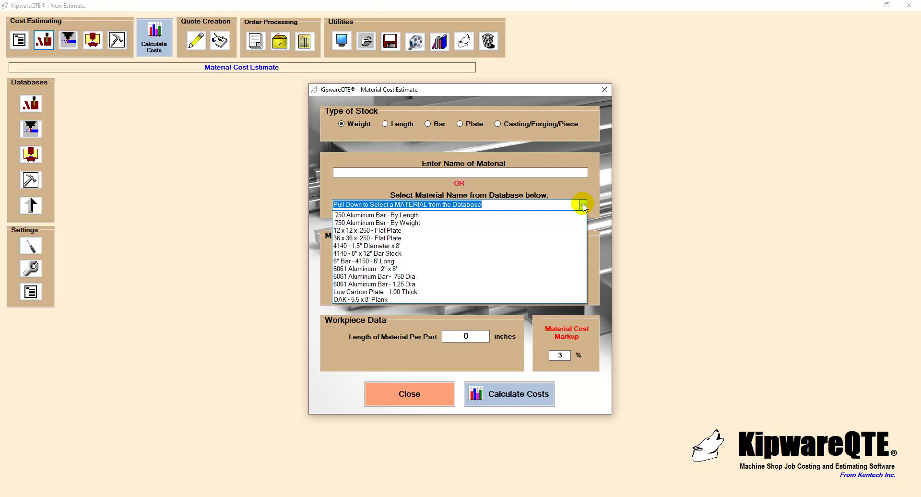
pyautogui.click(415, 255)
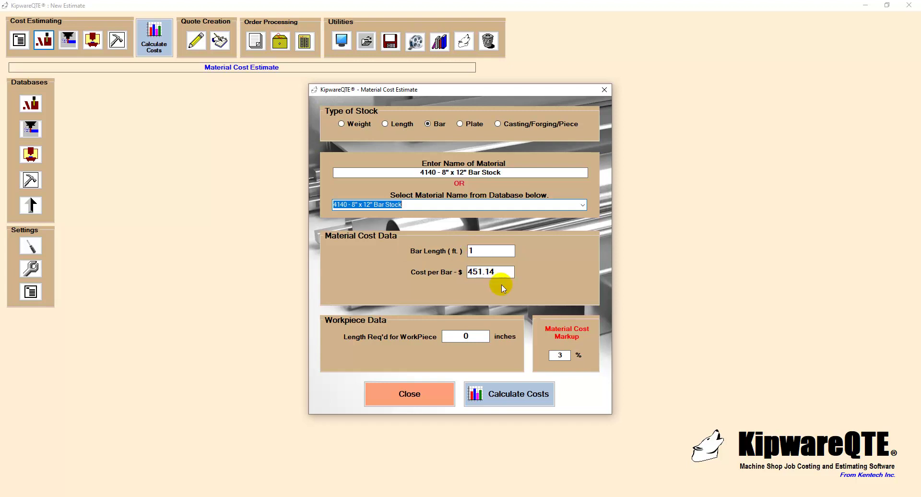
pyautogui.moveTo(481, 336); pyautogui.dragTo(457, 336)
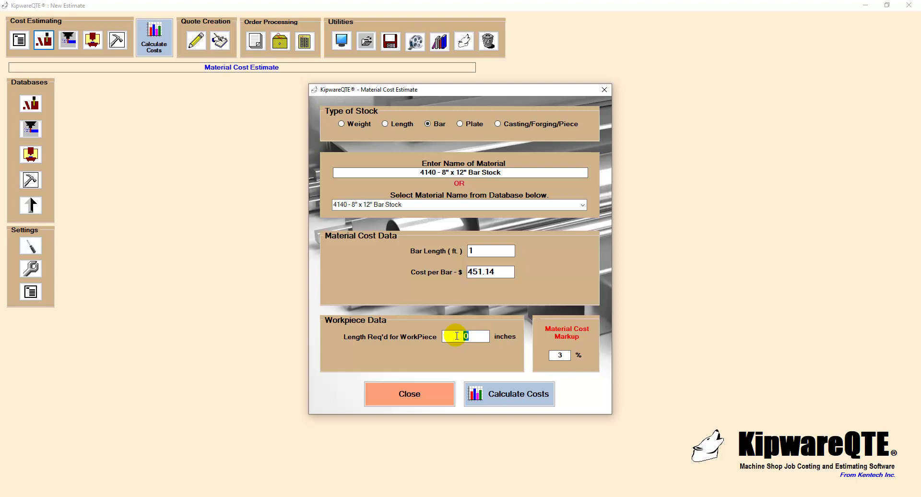
pyautogui.write('1.500')
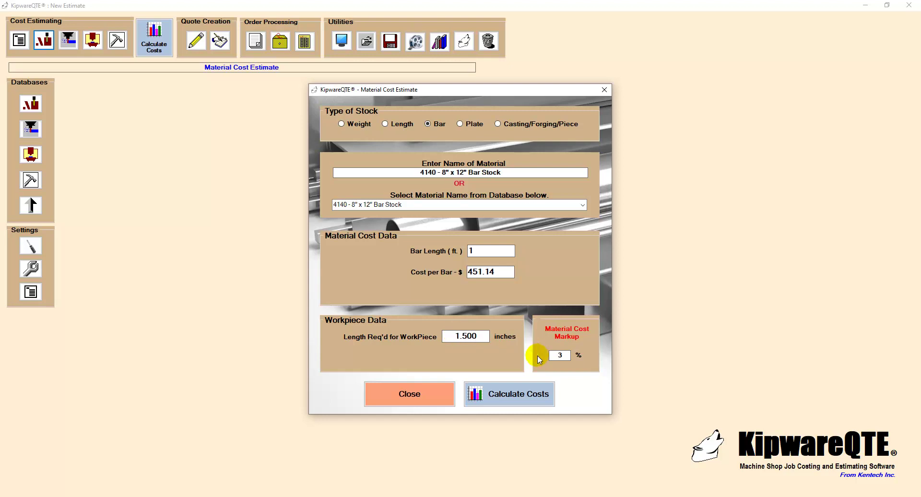
pyautogui.click(481, 394)
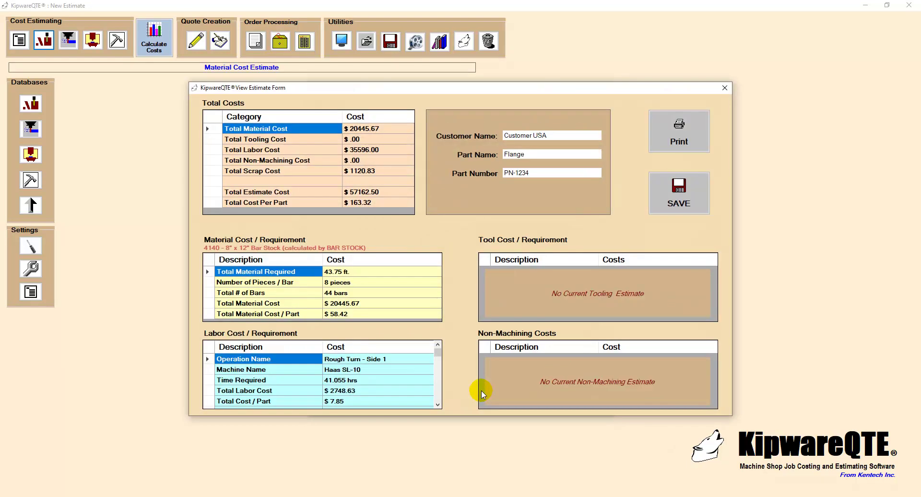
# Review total bars, pieces per bar and material cost per part, then close both windows
pyautogui.click(365, 294)
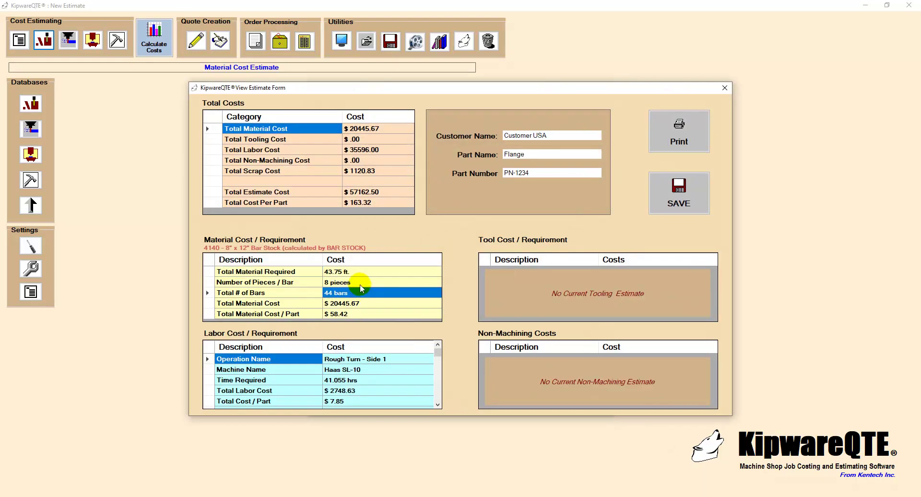
pyautogui.click(355, 283)
pyautogui.click(360, 314)
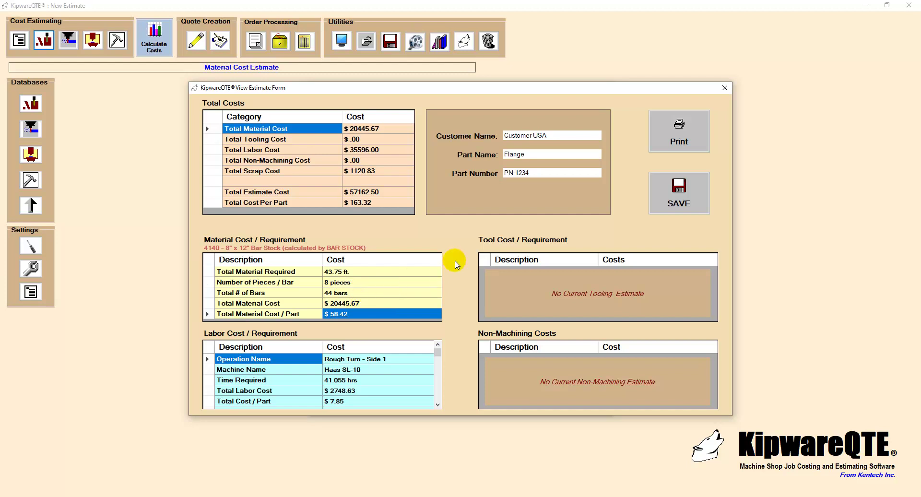
pyautogui.click(729, 88)
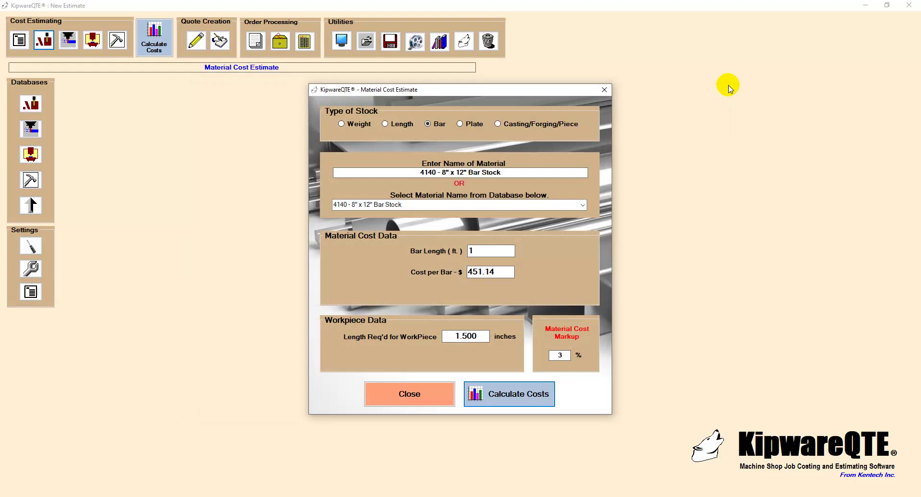
pyautogui.click(605, 90)
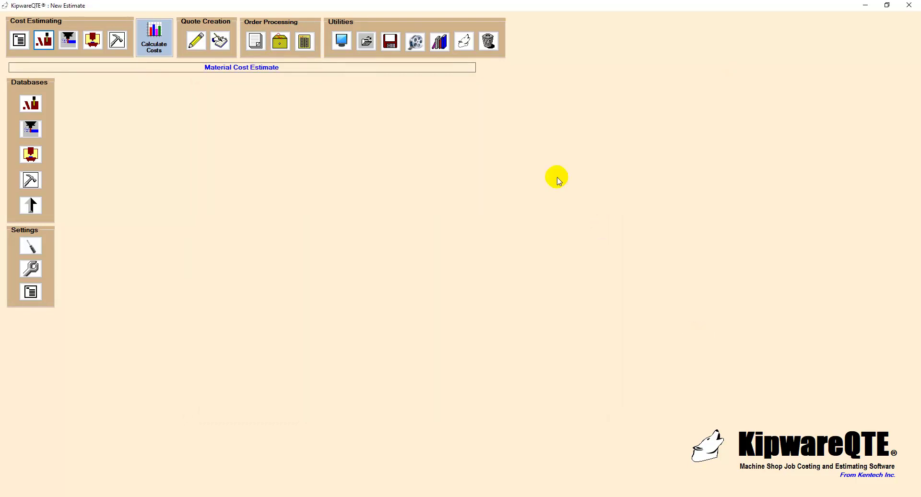
# Start the tooling estimate with tool 1, the 80 Degree Diamond - KC-810, at a tool life of 5
pyautogui.click(69, 47)
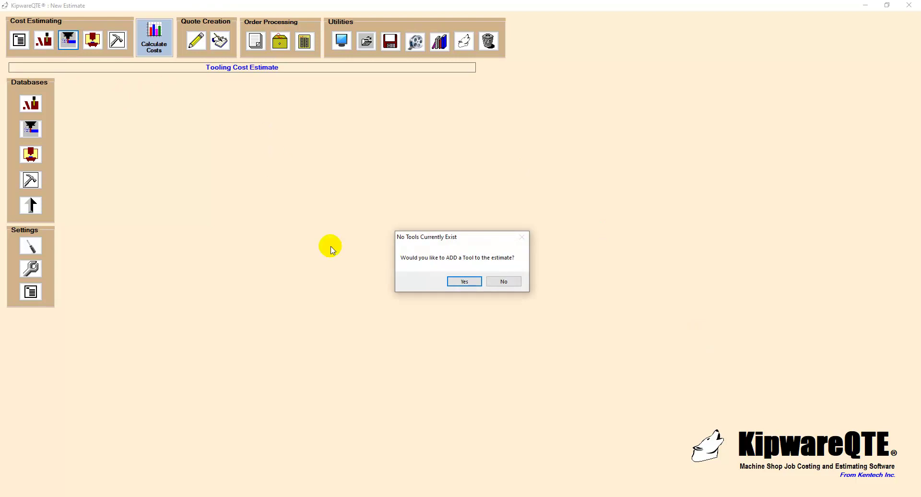
pyautogui.click(453, 282)
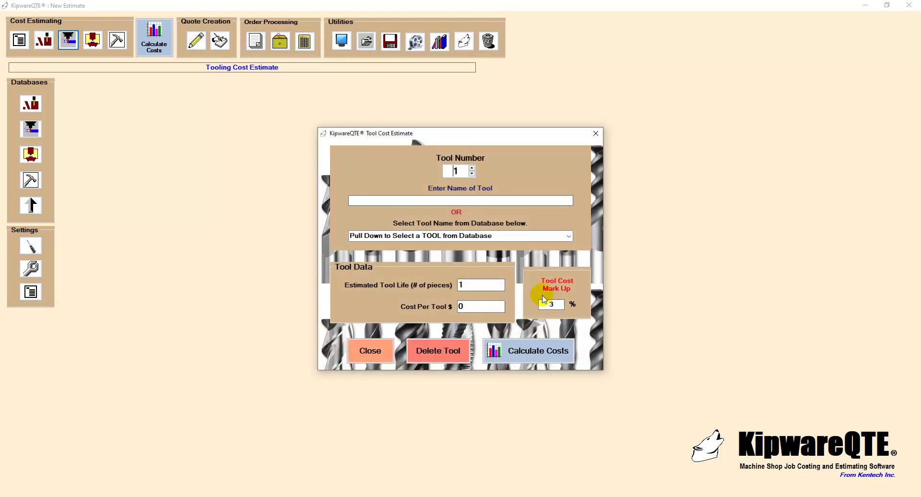
pyautogui.click(568, 240)
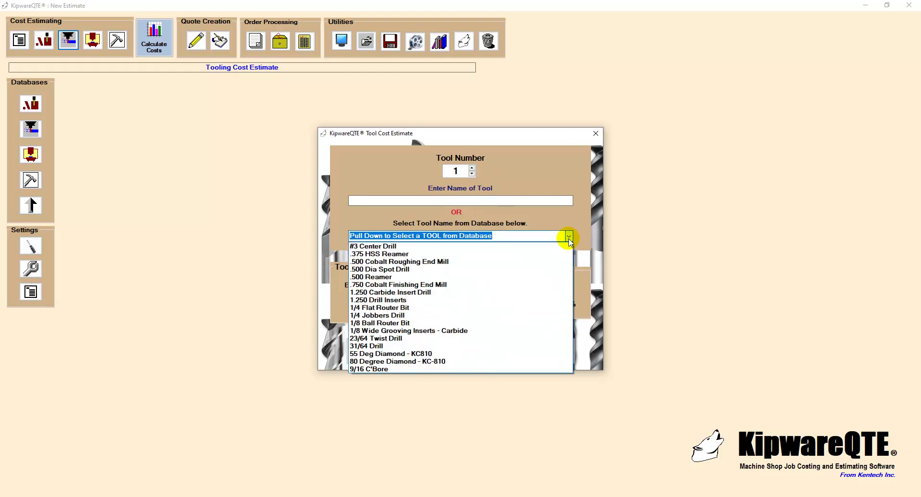
pyautogui.click(445, 362)
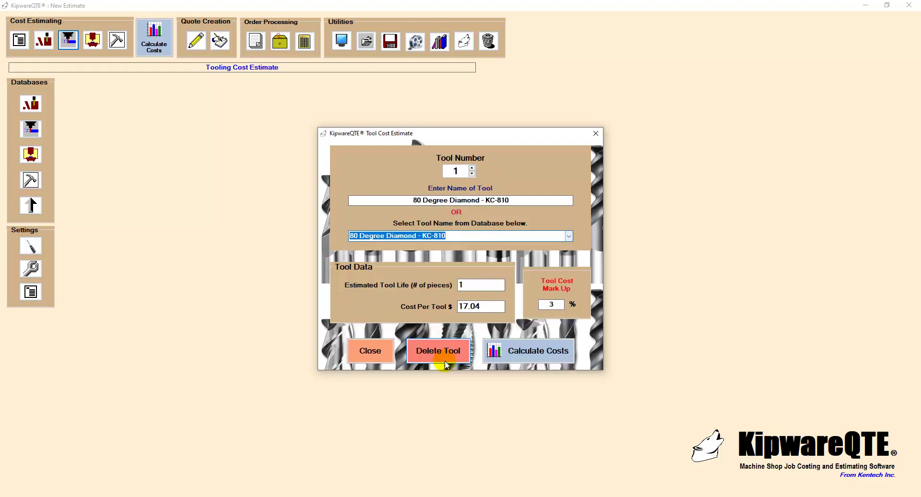
pyautogui.click(470, 285)
pyautogui.moveTo(469, 284); pyautogui.dragTo(439, 287)
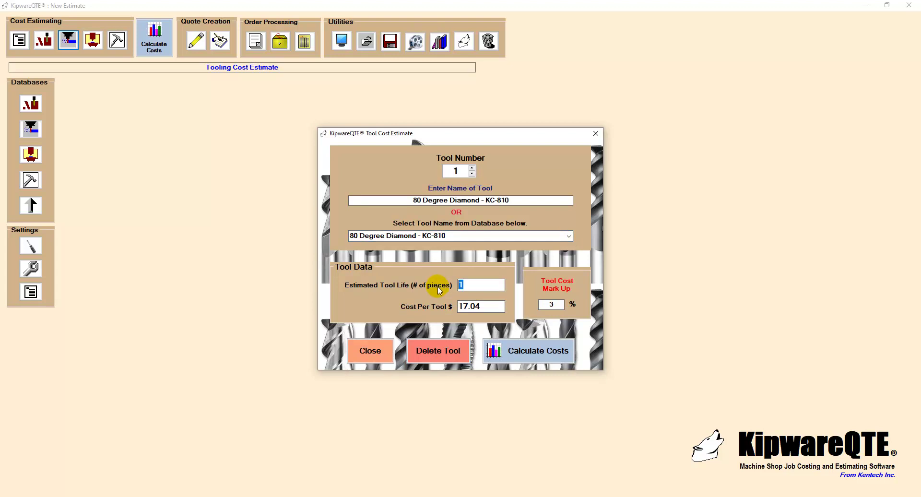
pyautogui.write('50')
# Add tool 2, the 55 Deg Diamond - KC810, with a tool life of 75
pyautogui.click(471, 168)
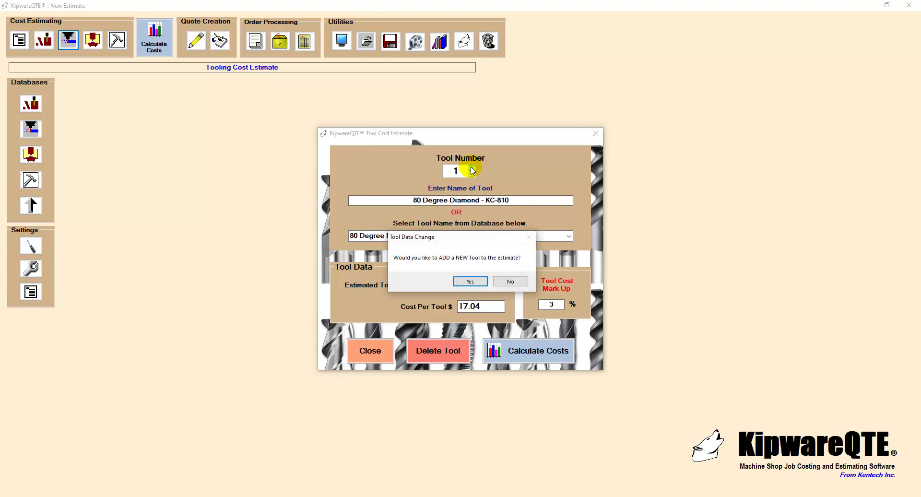
pyautogui.click(470, 281)
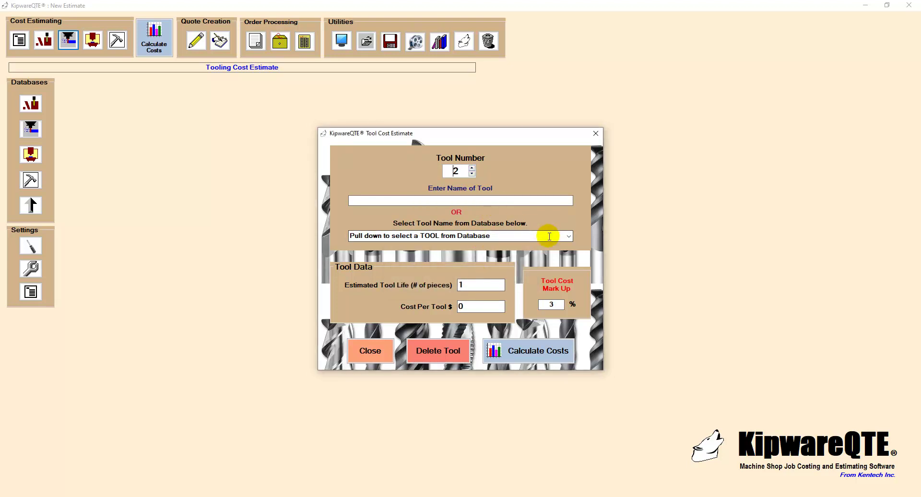
pyautogui.click(567, 236)
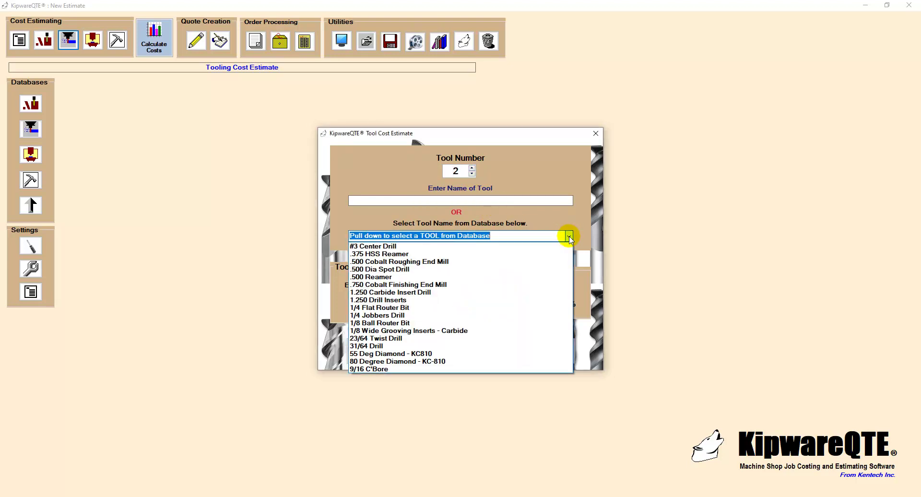
pyautogui.click(431, 353)
pyautogui.click(458, 286)
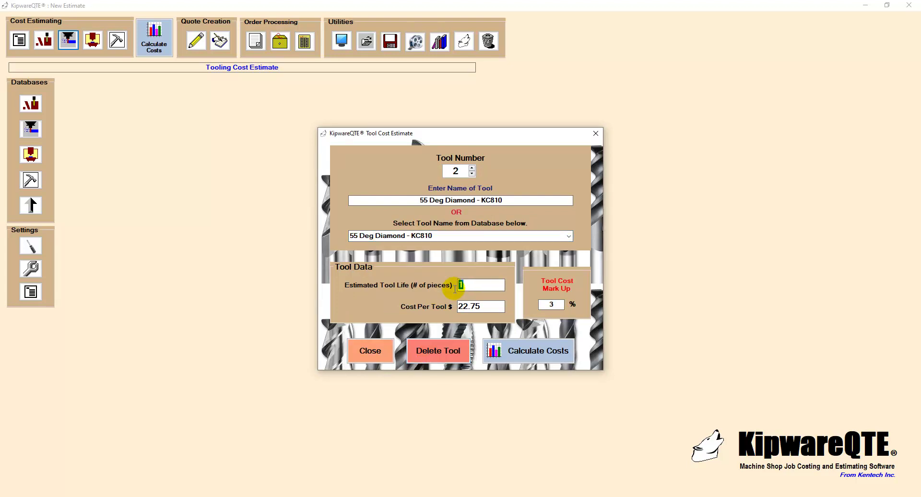
pyautogui.write('75')
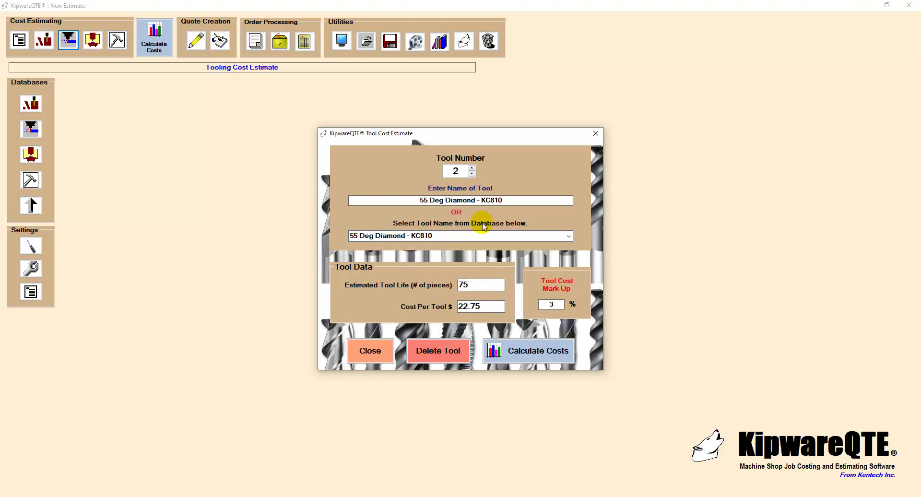
# Add tool 3, the #3 Center Drill, with a tool life of 75
pyautogui.click(472, 171)
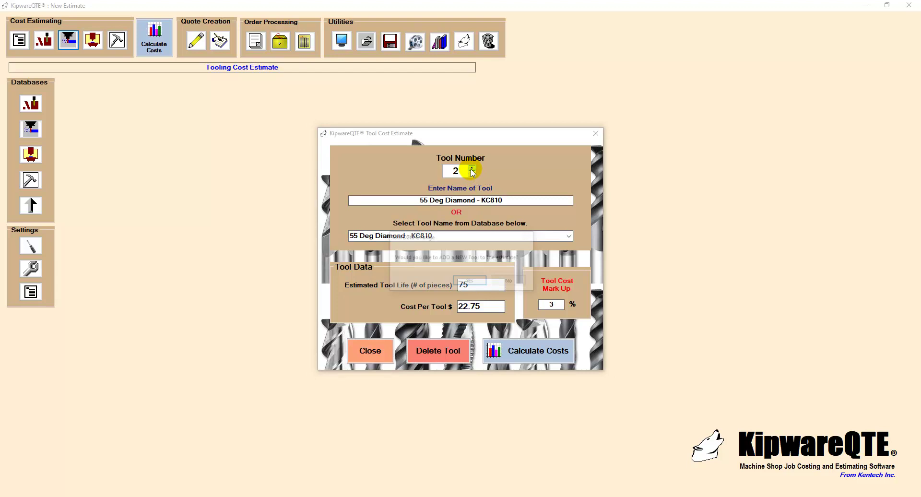
pyautogui.click(470, 282)
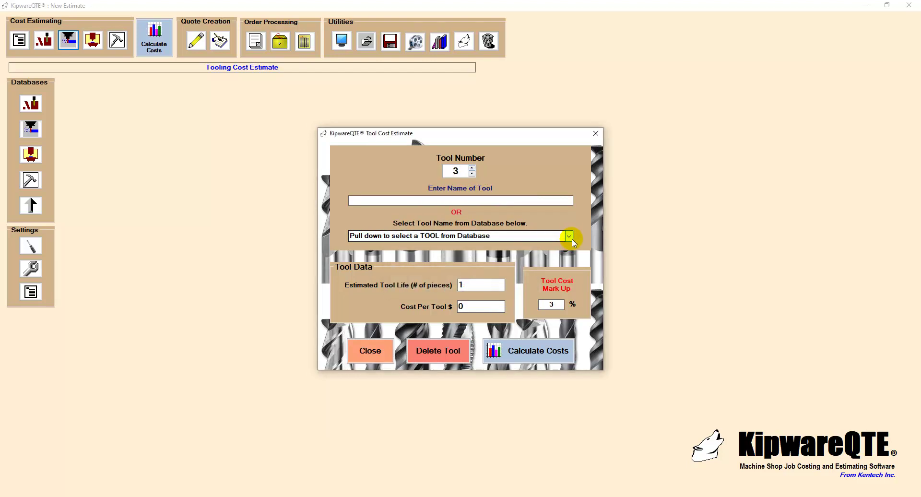
pyautogui.click(568, 235)
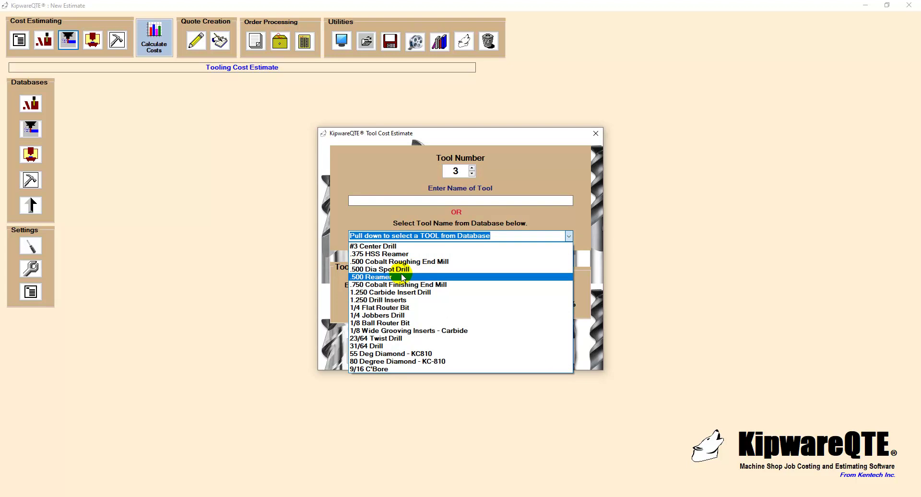
pyautogui.click(400, 246)
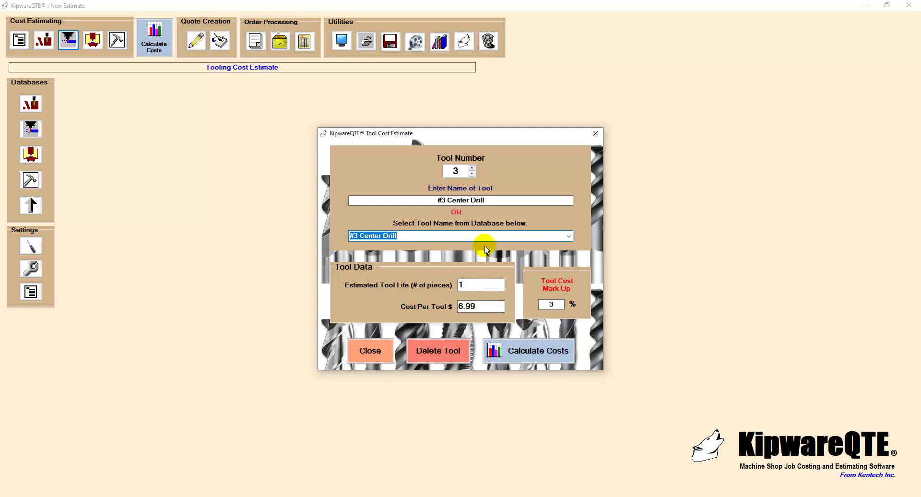
pyautogui.click(475, 285)
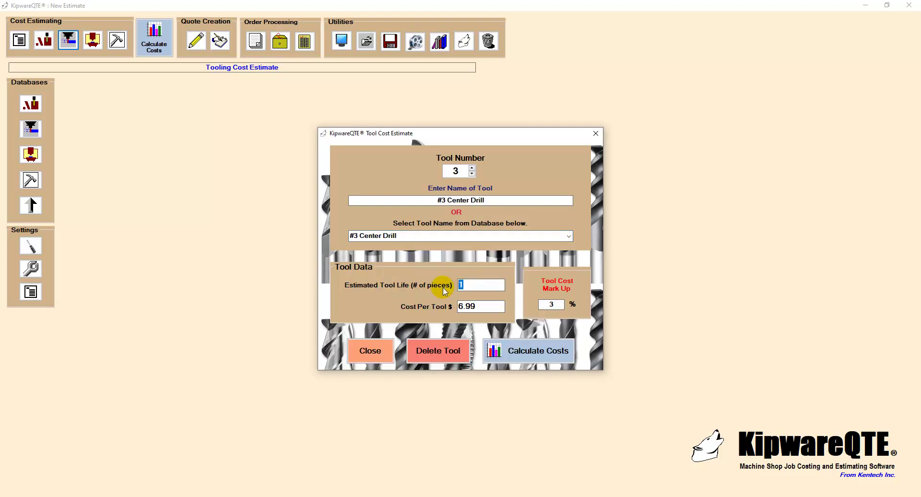
pyautogui.write('75')
pyautogui.press('Tab')
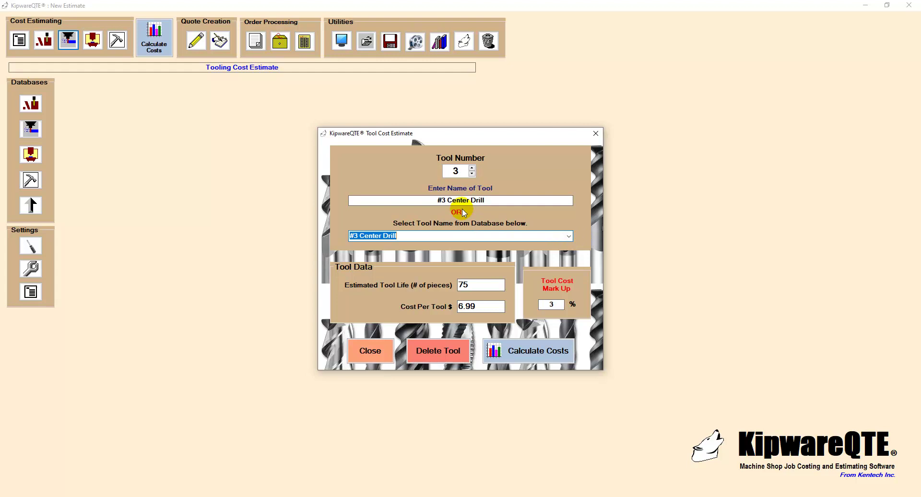
# Add tool 4, the 23/64 Twist Drill, and advance to tool number 5
pyautogui.click(473, 167)
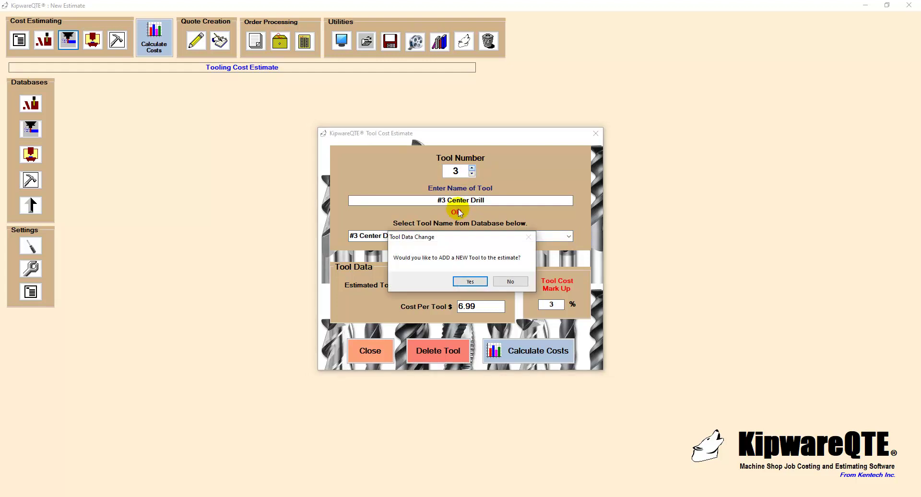
pyautogui.click(470, 282)
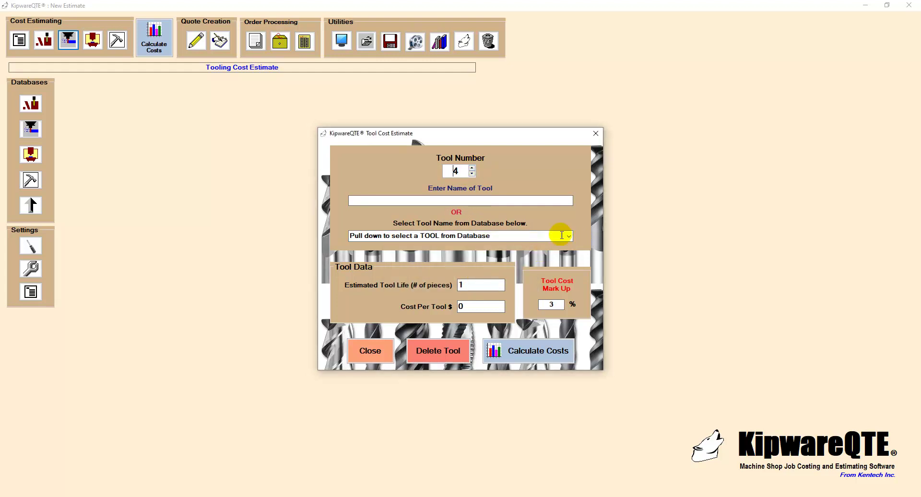
pyautogui.click(568, 236)
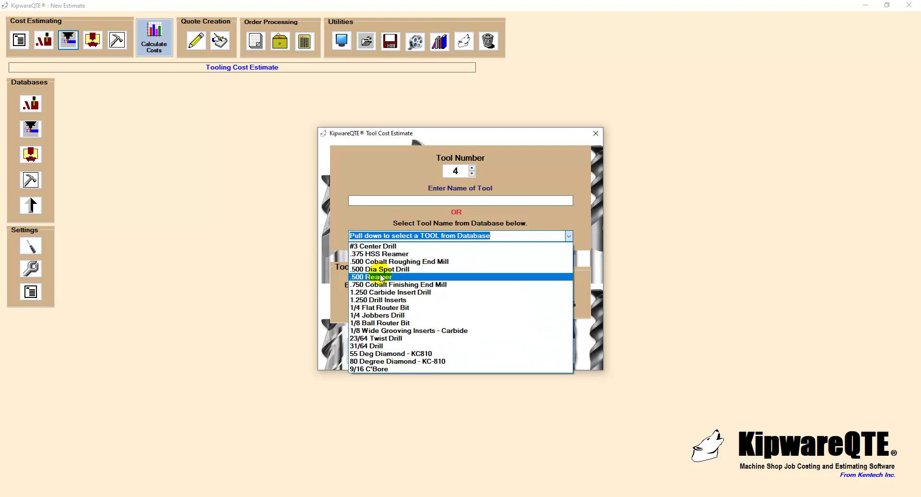
pyautogui.click(390, 339)
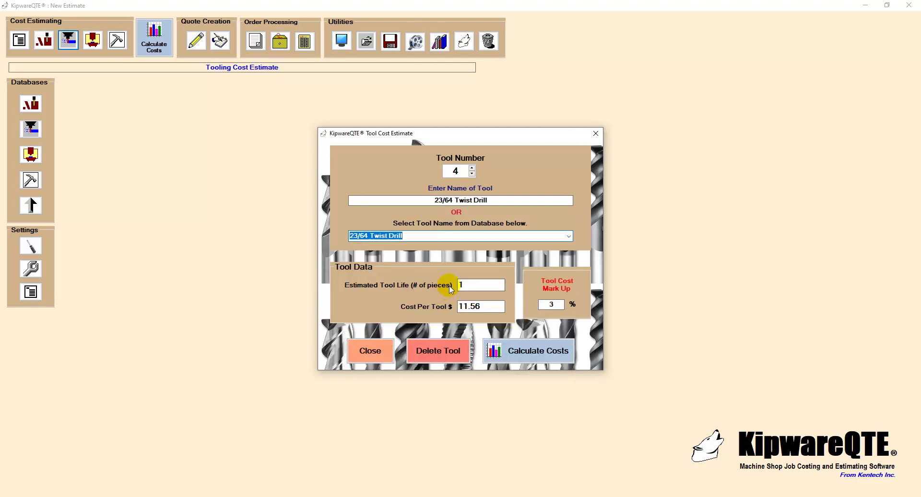
pyautogui.press('Tab')
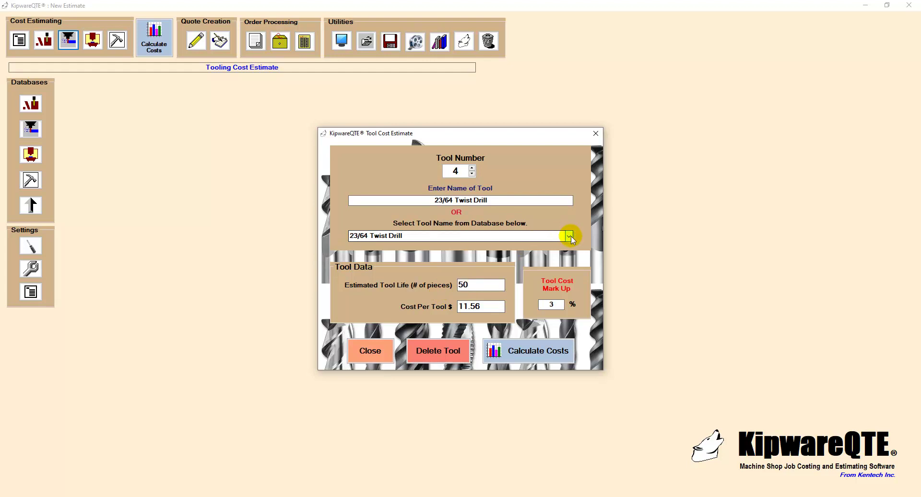
pyautogui.click(569, 235)
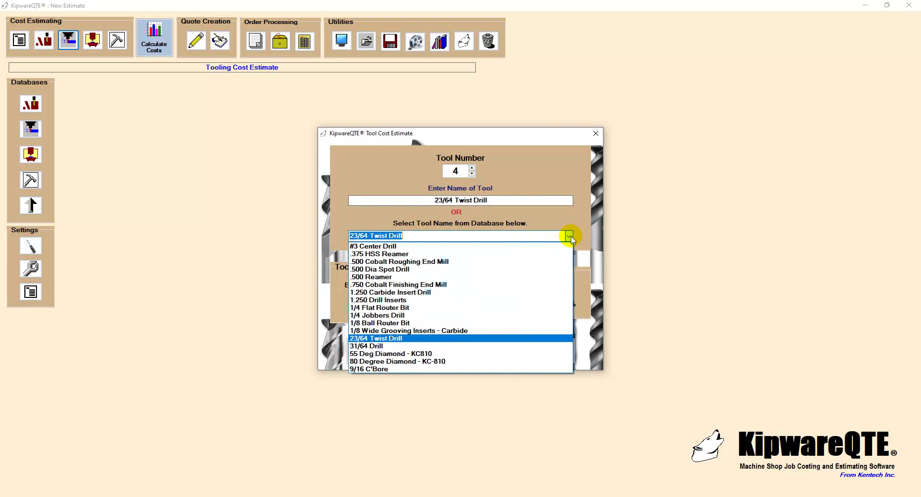
pyautogui.click(570, 235)
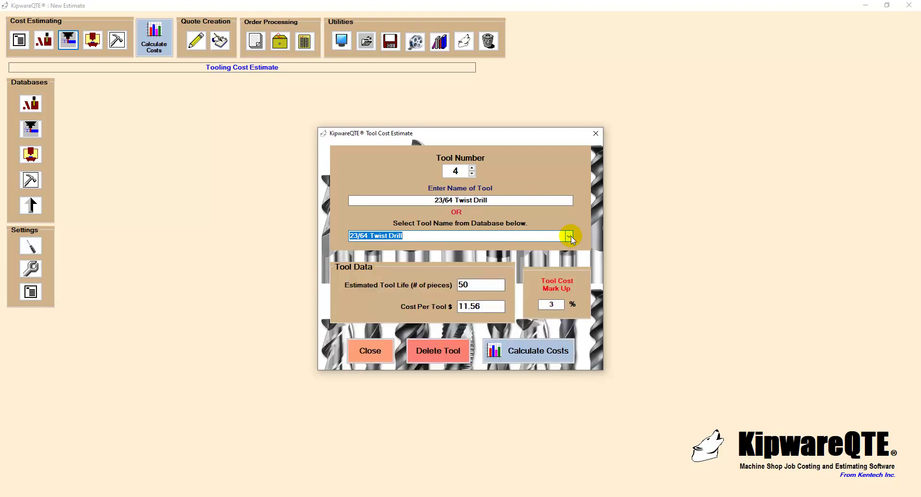
pyautogui.click(472, 168)
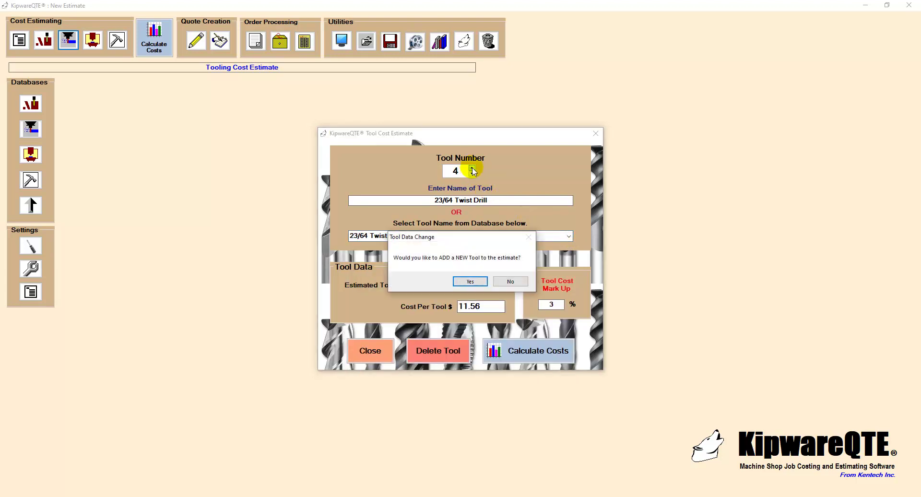
# Add tool 5, the .375 HSS Reamer, with a tool life of 75
pyautogui.click(467, 282)
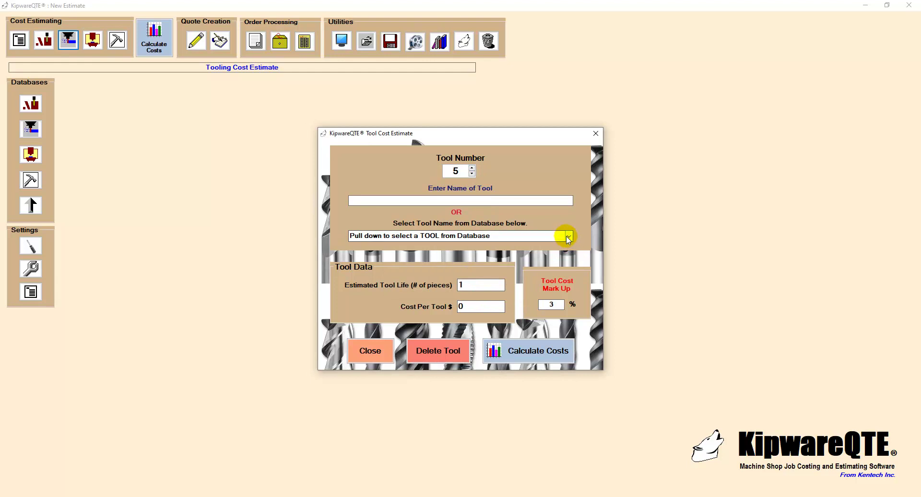
pyautogui.click(568, 236)
pyautogui.click(397, 254)
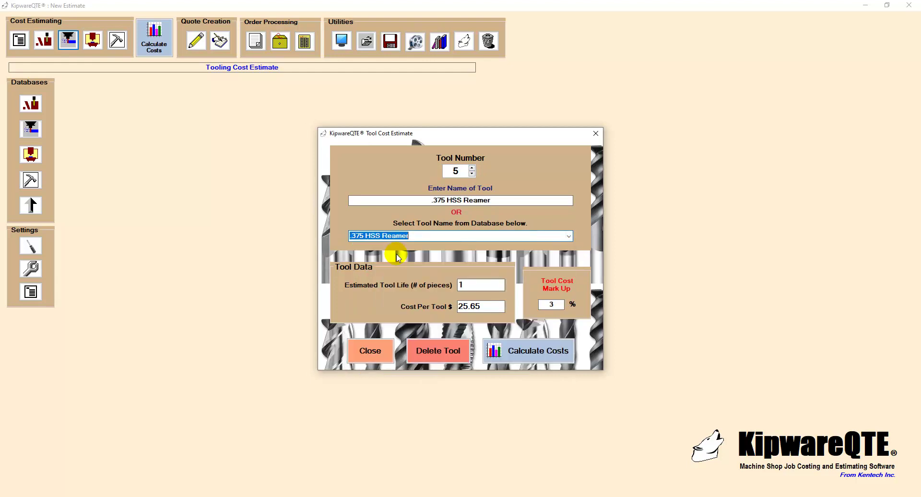
pyautogui.moveTo(471, 285); pyautogui.dragTo(450, 286)
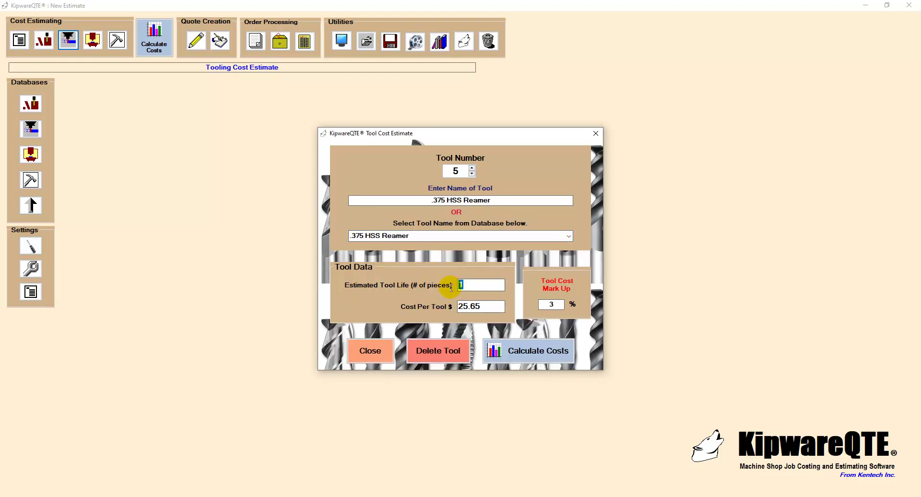
pyautogui.write('75')
# Add tool 6, the .500 Cobalt Roughing End Mill, with a tool life of 50
pyautogui.click(472, 169)
pyautogui.click(471, 279)
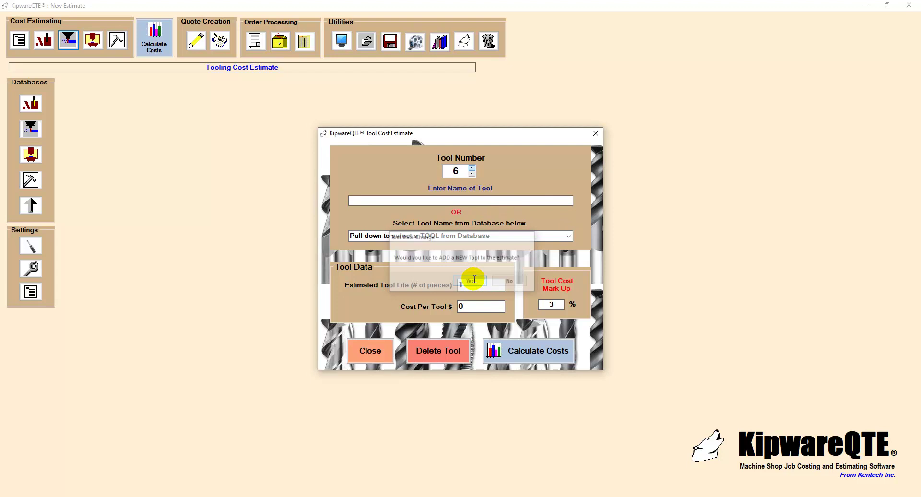
pyautogui.click(567, 236)
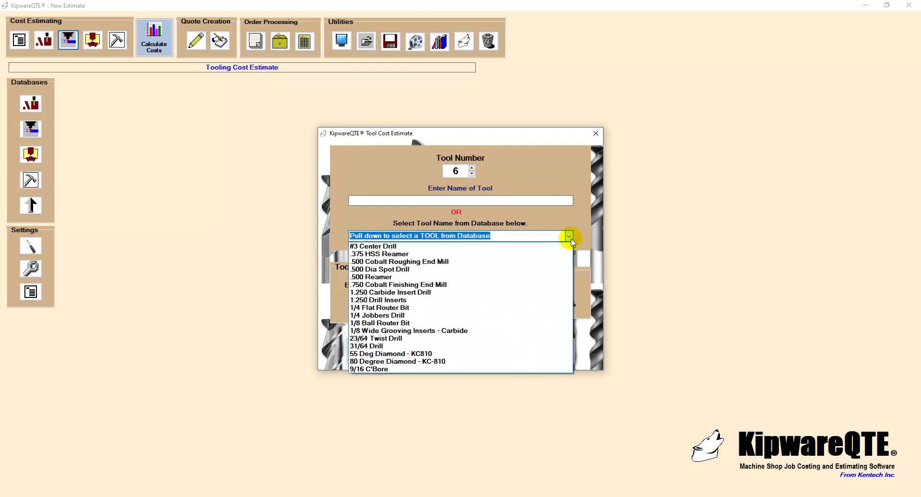
pyautogui.click(423, 262)
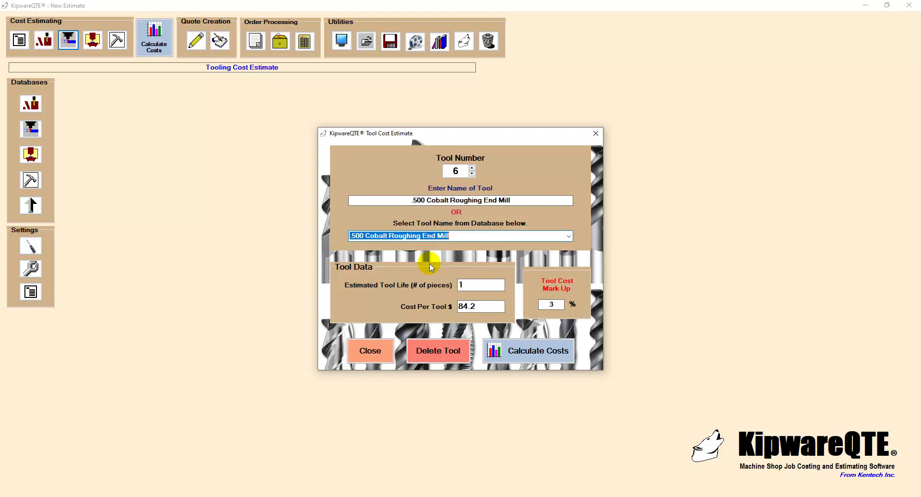
pyautogui.click(468, 284)
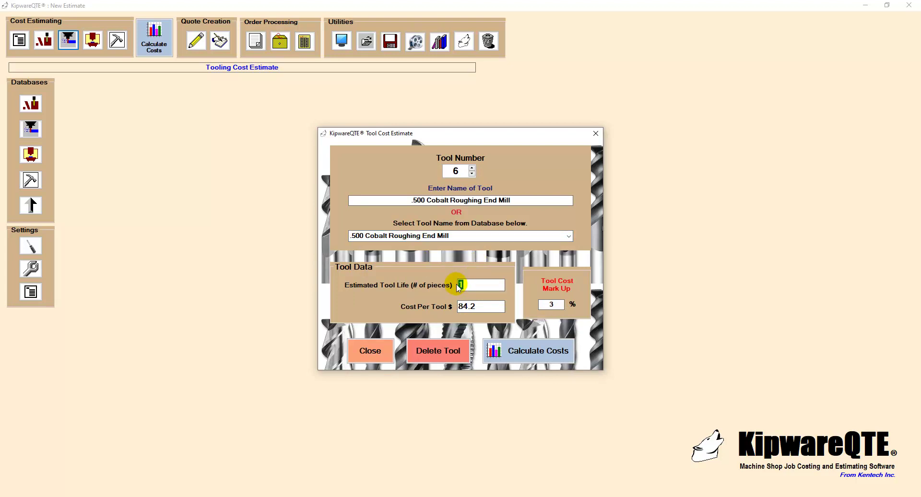
pyautogui.write('50')
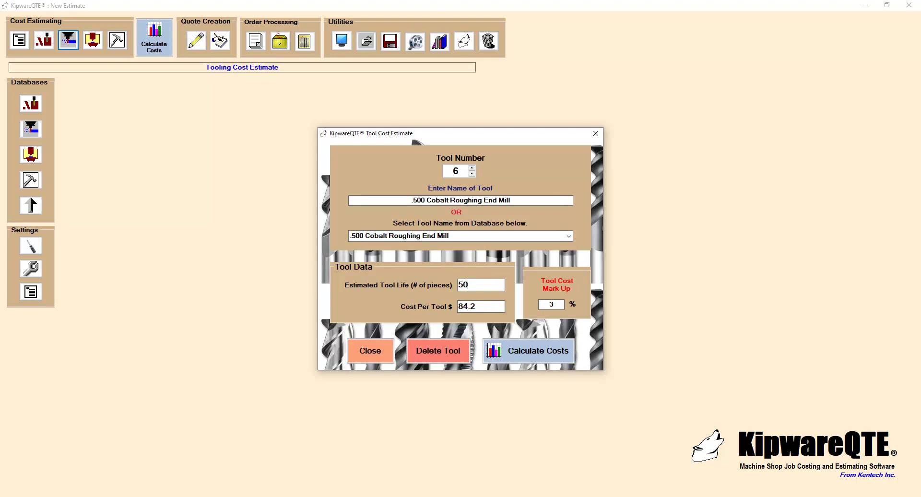
# Add tool 7, the .750 Cobalt Finishing End Mill, with a tool life of 50
pyautogui.click(472, 169)
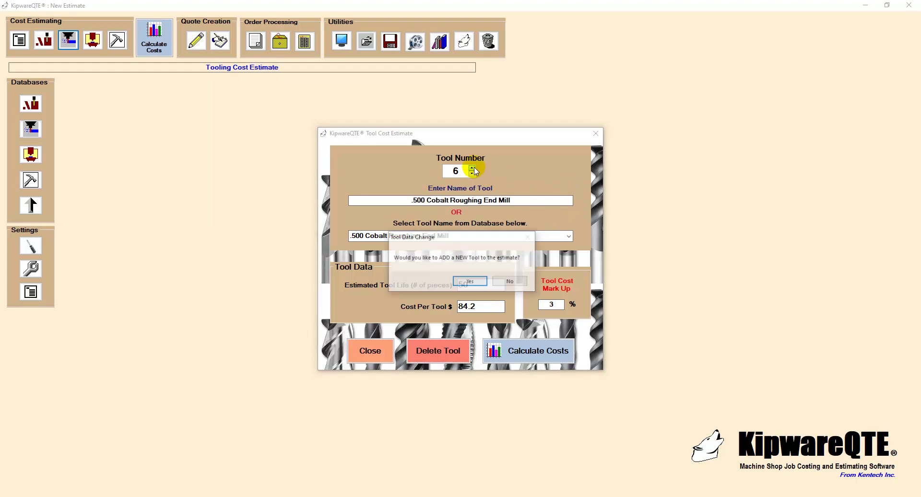
pyautogui.click(476, 286)
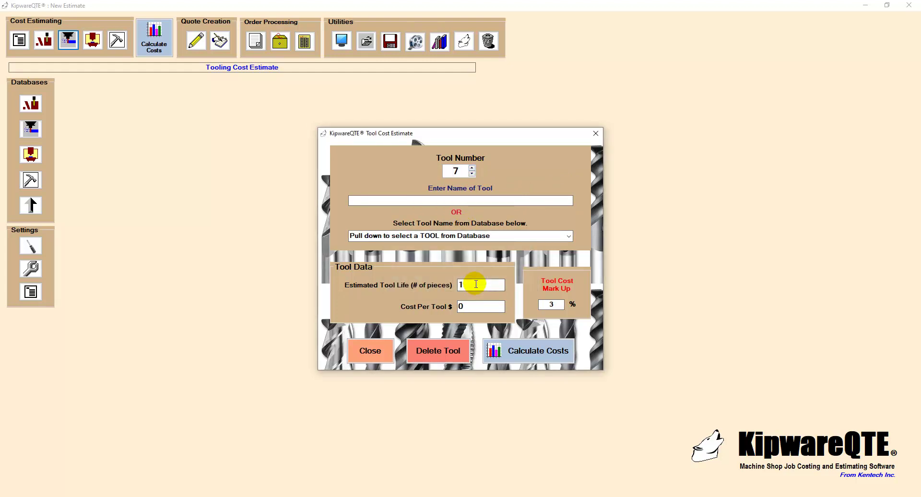
pyautogui.click(569, 236)
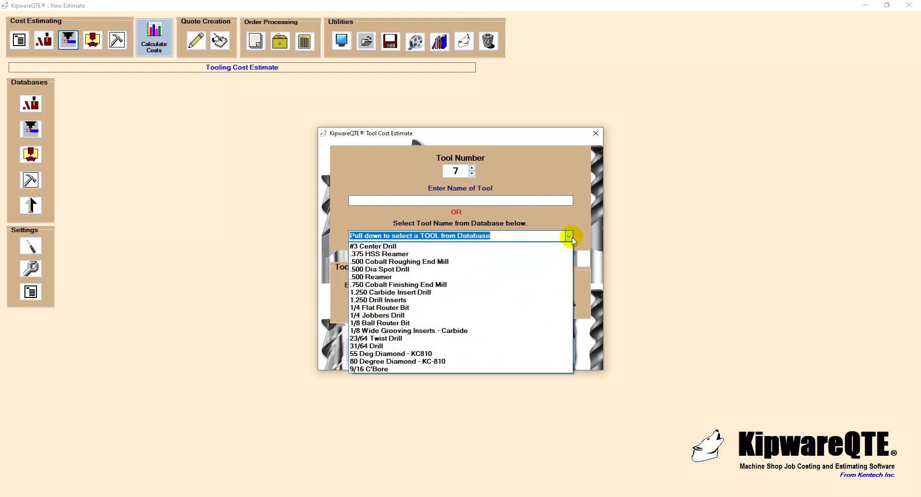
pyautogui.click(420, 285)
pyautogui.click(467, 285)
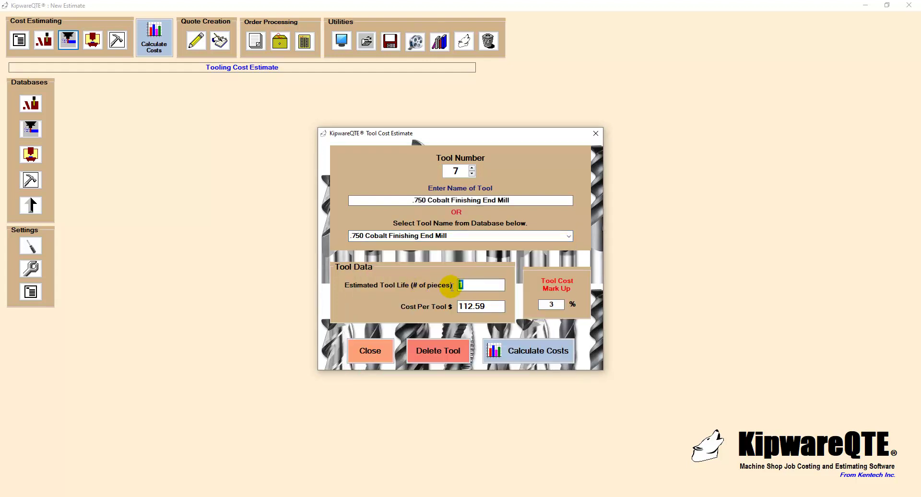
pyautogui.write('50')
# Calculate costs, check the Total Tooling Cost, and scroll through each tool's cost breakdown
pyautogui.click(515, 353)
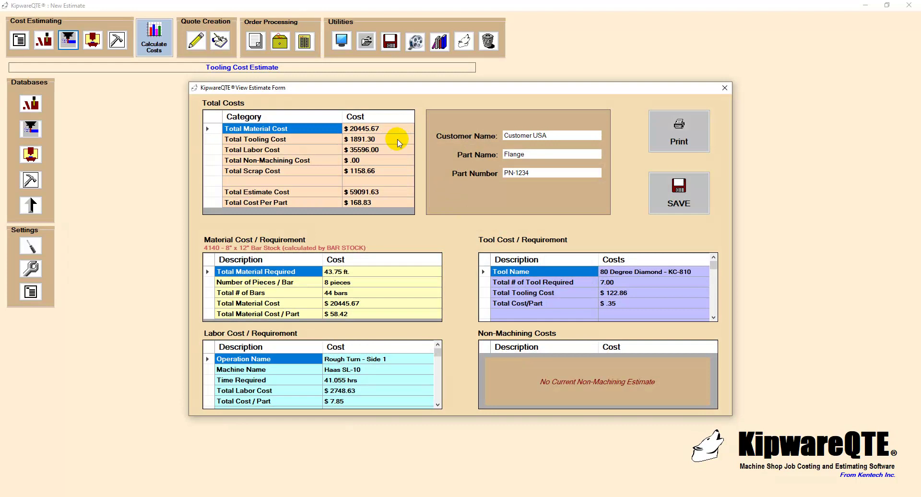
pyautogui.click(367, 140)
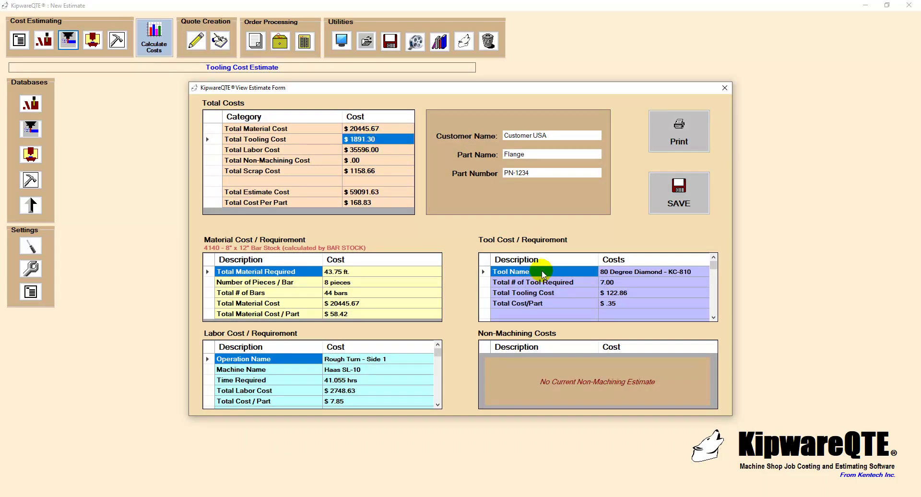
pyautogui.click(713, 318)
pyautogui.click(714, 318)
pyautogui.click(713, 317)
pyautogui.click(713, 318)
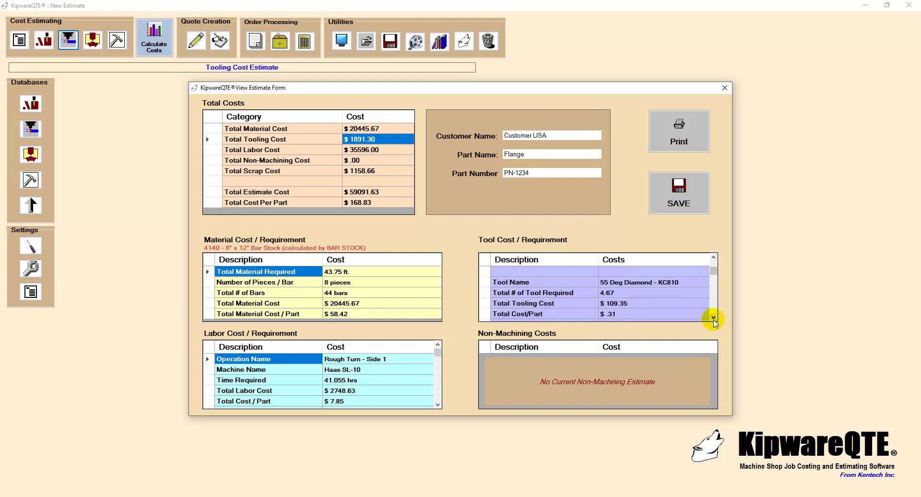
pyautogui.click(714, 317)
pyautogui.click(713, 317)
pyautogui.click(713, 318)
pyautogui.click(714, 317)
pyautogui.click(714, 317)
pyautogui.click(714, 317)
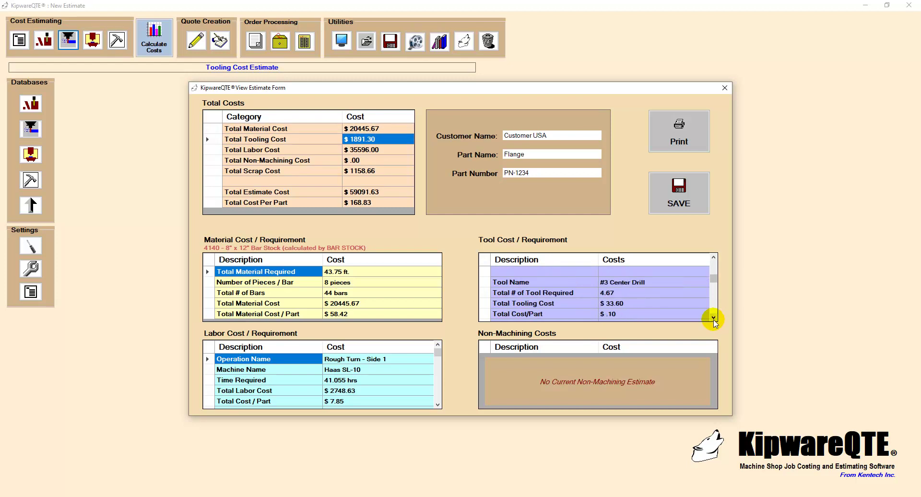
pyautogui.click(714, 317)
pyautogui.click(714, 317)
pyautogui.click(714, 318)
pyautogui.click(714, 318)
pyautogui.click(714, 318)
pyautogui.click(714, 317)
pyautogui.click(714, 318)
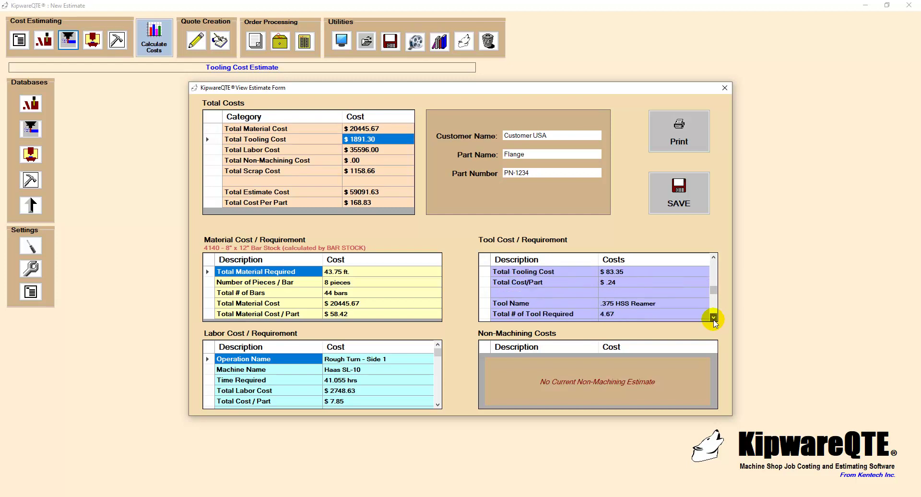
pyautogui.click(714, 318)
pyautogui.click(713, 317)
pyautogui.click(714, 318)
pyautogui.click(713, 317)
pyautogui.click(714, 318)
pyautogui.click(714, 317)
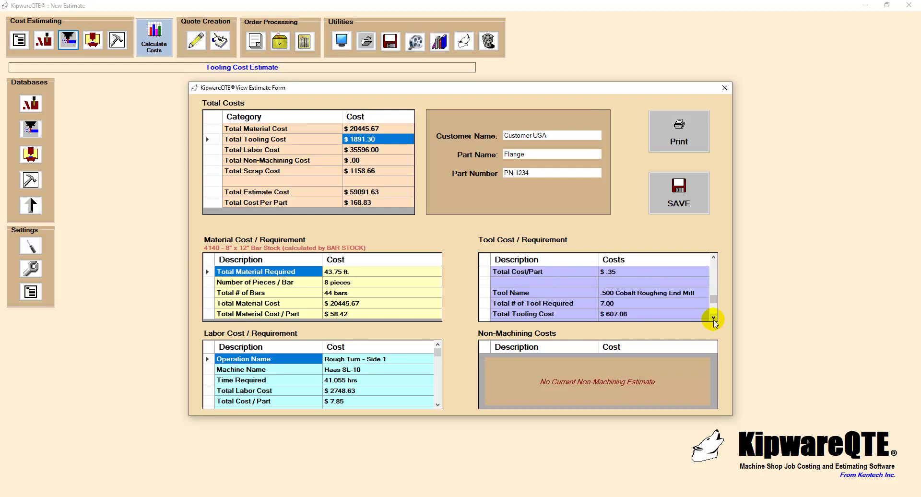
pyautogui.click(713, 317)
pyautogui.click(714, 318)
pyautogui.click(714, 317)
pyautogui.click(714, 318)
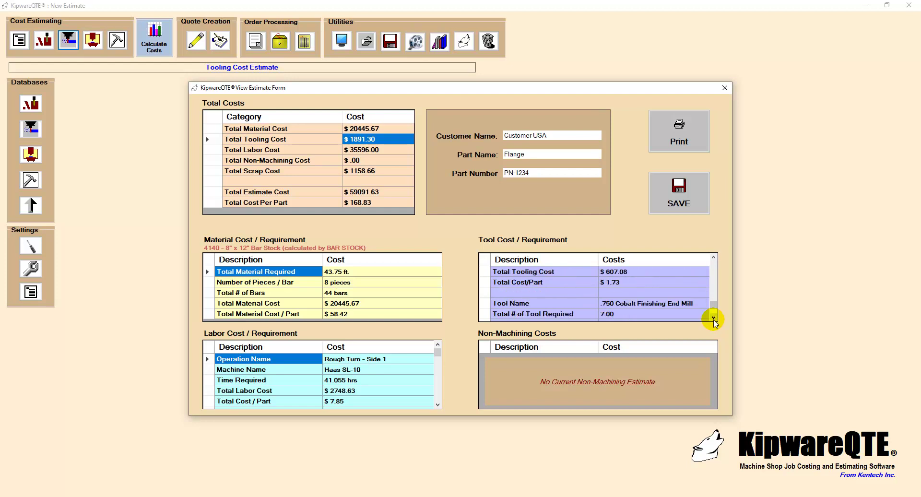
# Open the Labor Cost Estimate and go back to operation 1 to check its 6.12 cycle time
pyautogui.press('Escape')
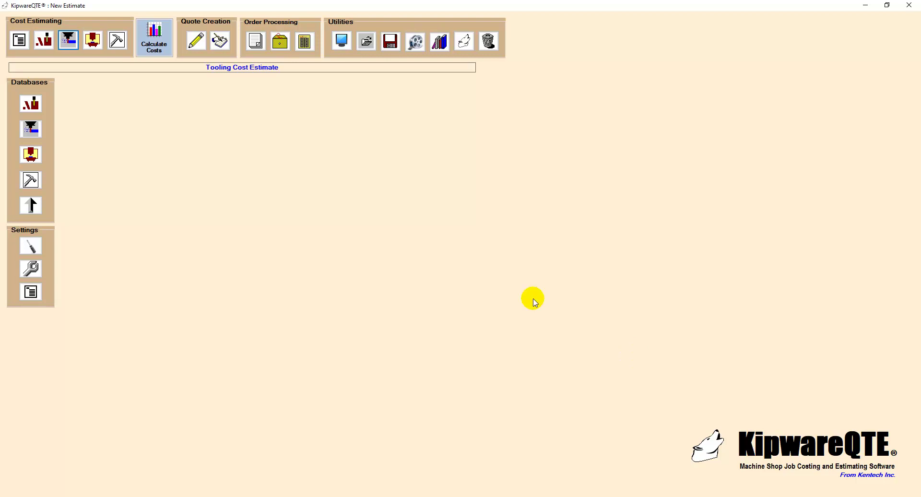
pyautogui.click(93, 40)
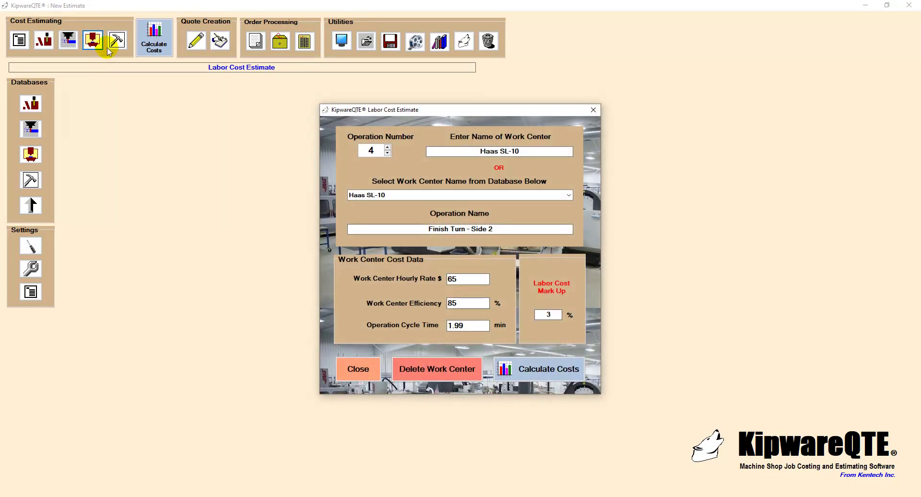
pyautogui.click(387, 153)
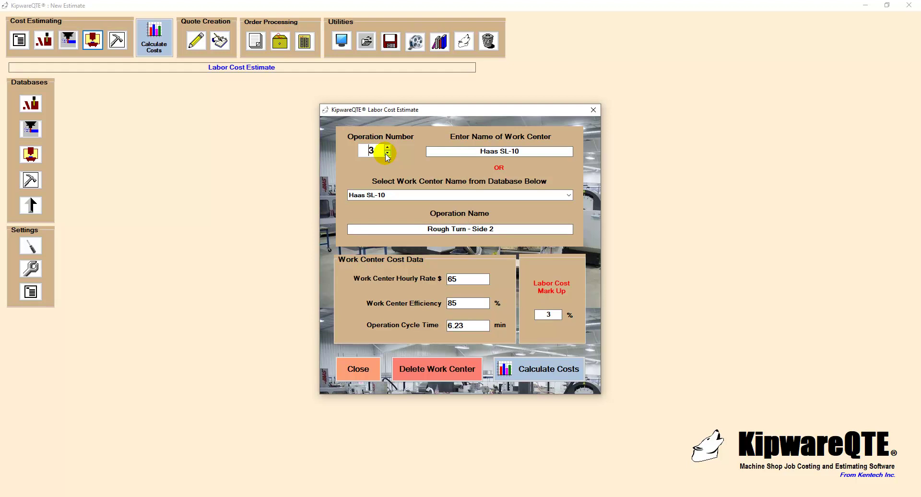
pyautogui.click(387, 153)
pyautogui.click(388, 153)
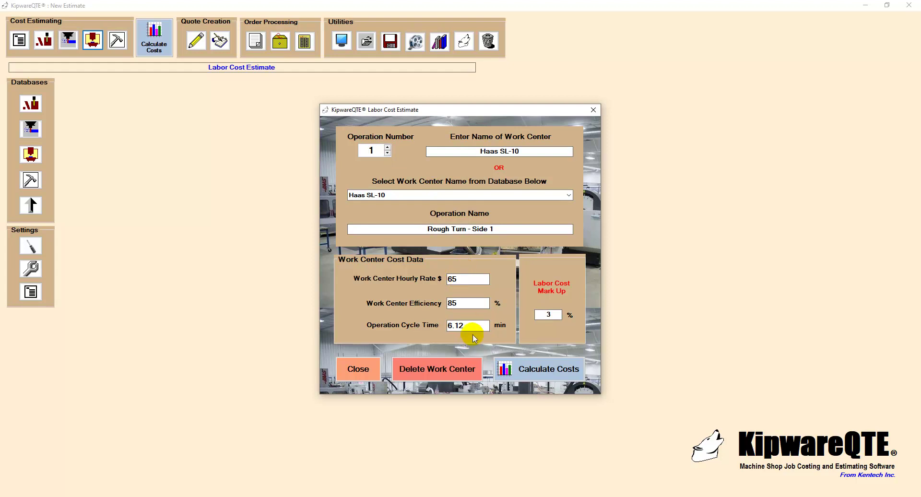
pyautogui.moveTo(476, 328); pyautogui.dragTo(433, 330)
# Step forward through labor operations 2 to 9, ending on Ream (4) Holes
pyautogui.click(388, 148)
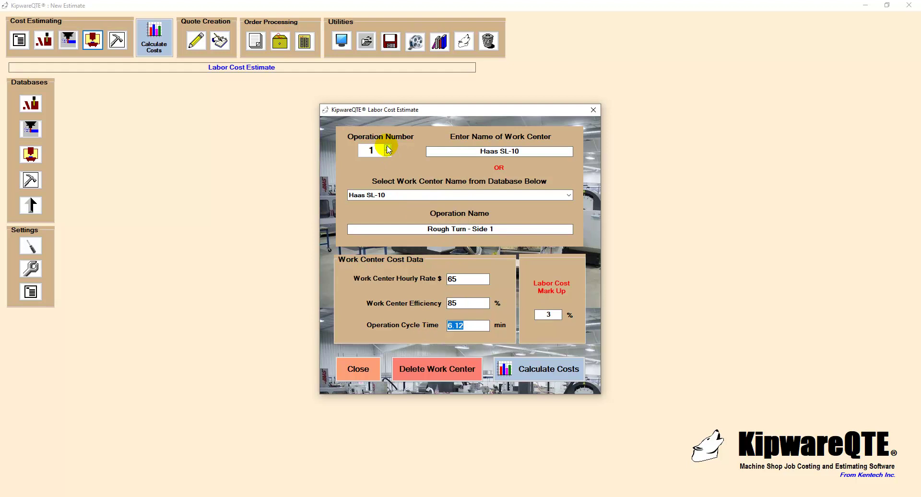
pyautogui.click(388, 149)
pyautogui.click(388, 148)
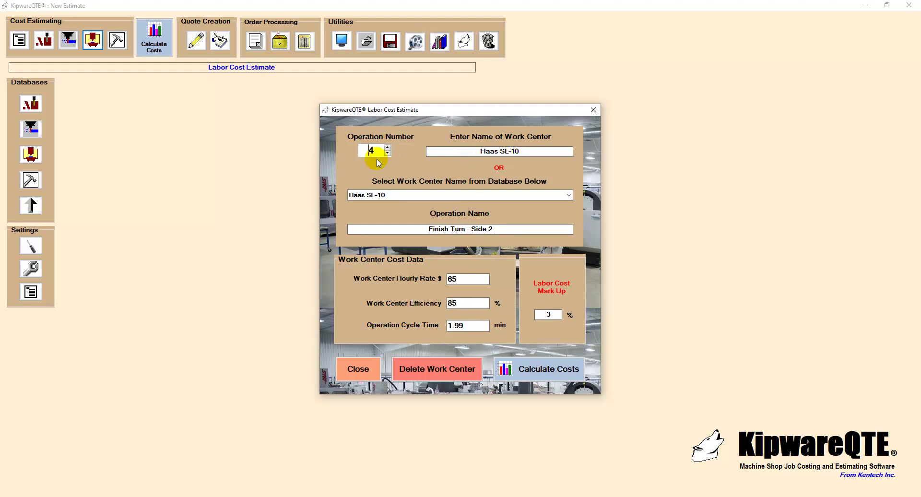
pyautogui.click(387, 148)
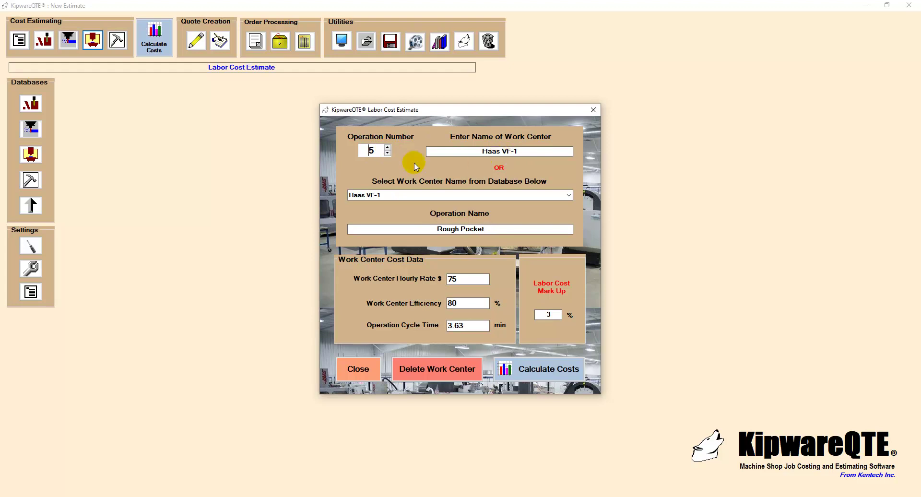
pyautogui.click(387, 148)
pyautogui.click(387, 147)
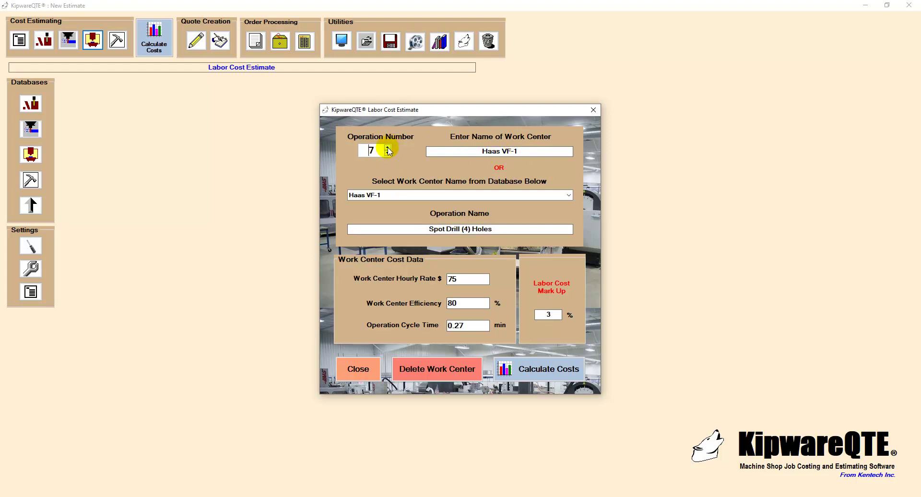
pyautogui.click(388, 147)
pyautogui.click(388, 148)
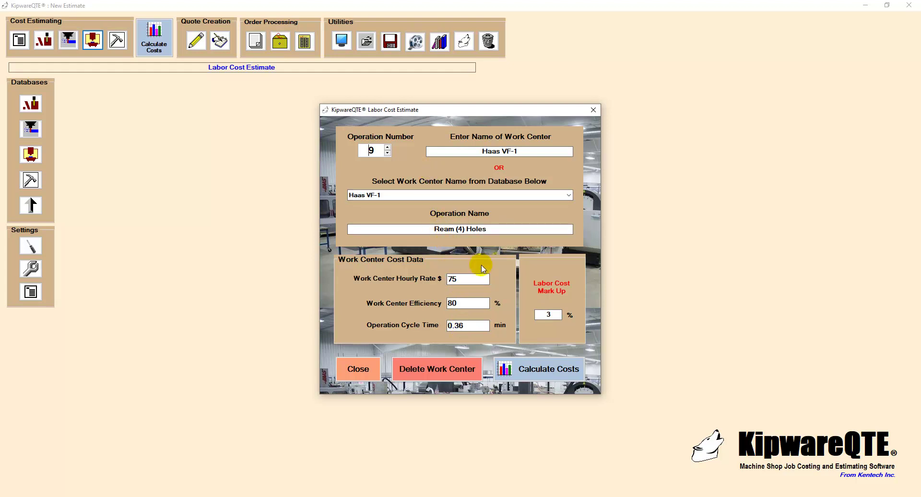
# Calculate costs and review the labor breakdown plus the tooling, material and $35596.00 labor totals
pyautogui.click(533, 368)
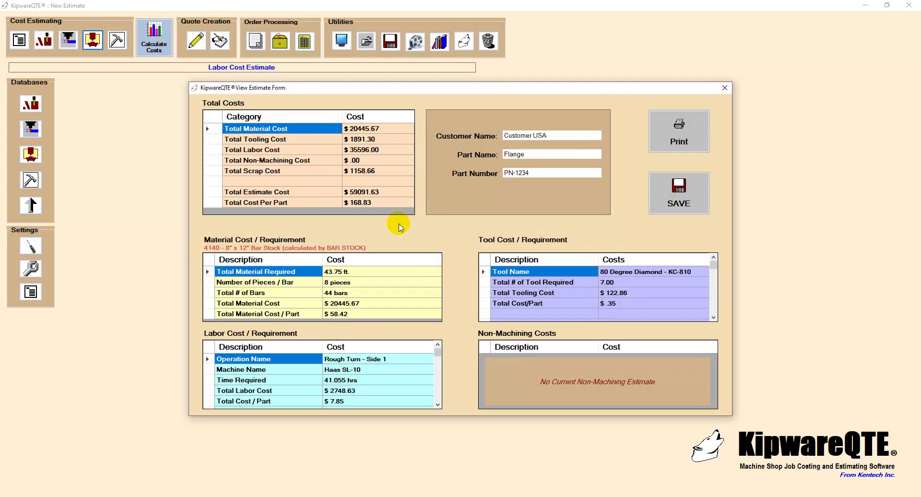
pyautogui.click(366, 151)
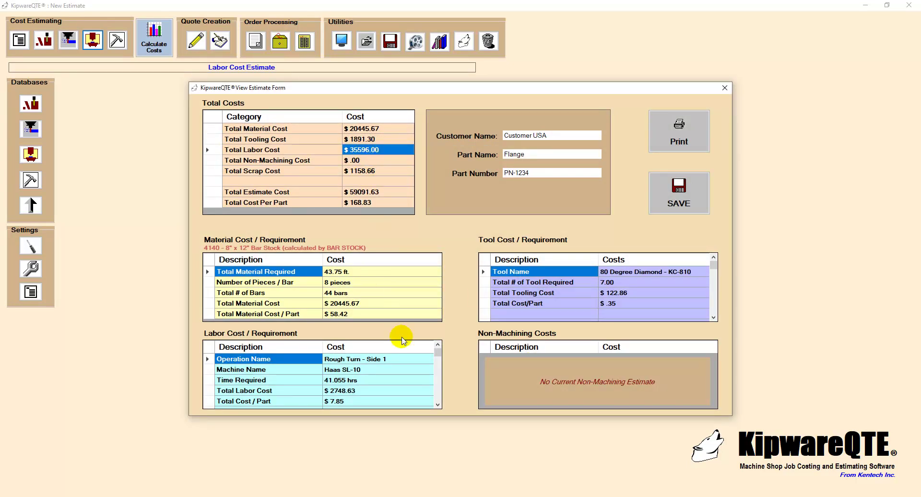
pyautogui.moveTo(438, 405); pyautogui.dragTo(442, 352)
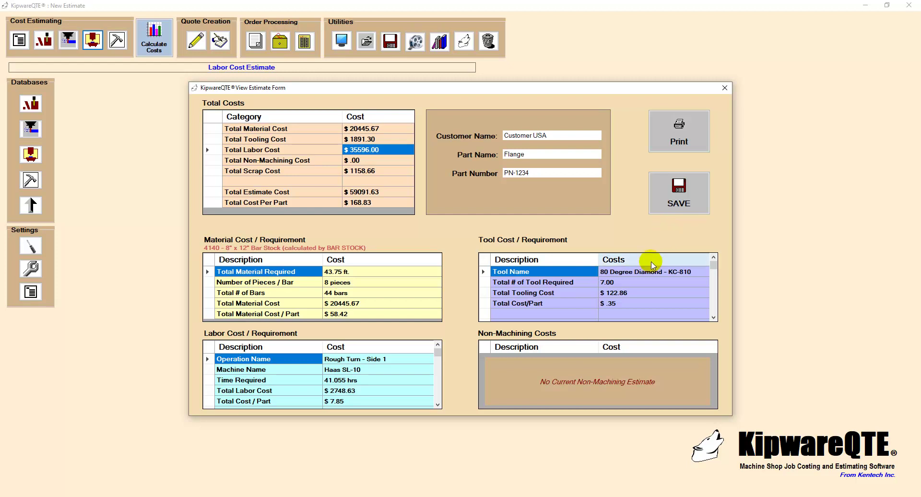
pyautogui.click(714, 319)
pyautogui.click(714, 319)
pyautogui.click(713, 319)
pyautogui.click(714, 318)
pyautogui.click(713, 318)
pyautogui.click(713, 318)
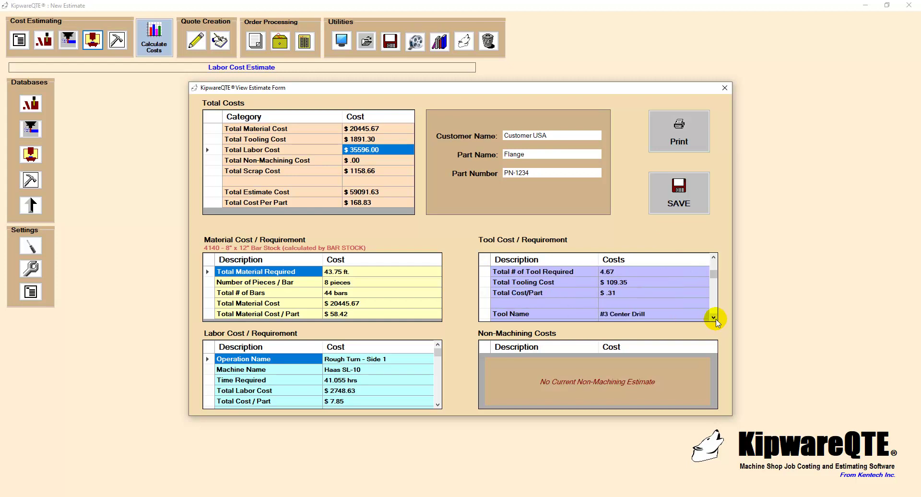
pyautogui.click(714, 319)
pyautogui.click(713, 318)
pyautogui.click(714, 319)
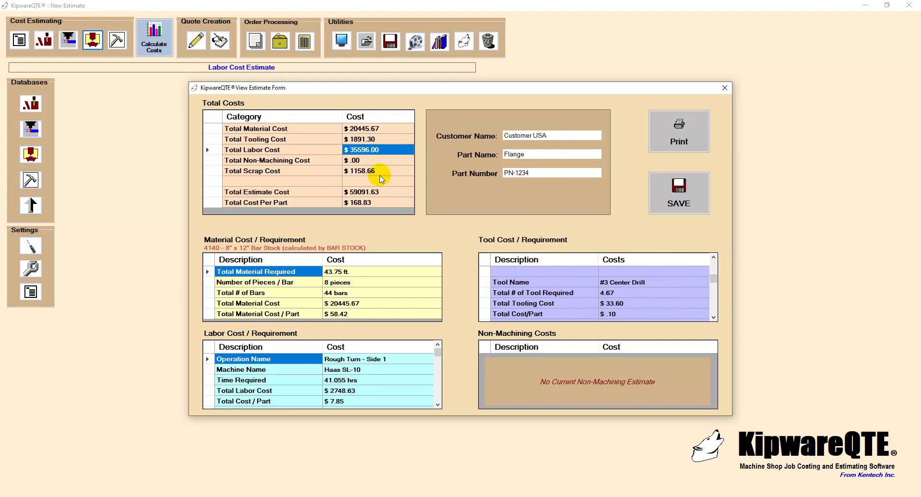
pyautogui.click(368, 140)
pyautogui.click(369, 129)
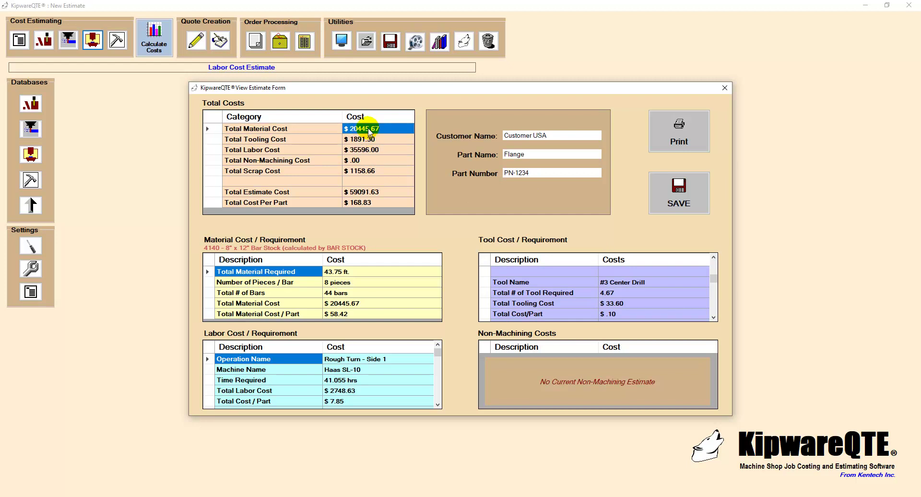
pyautogui.click(368, 150)
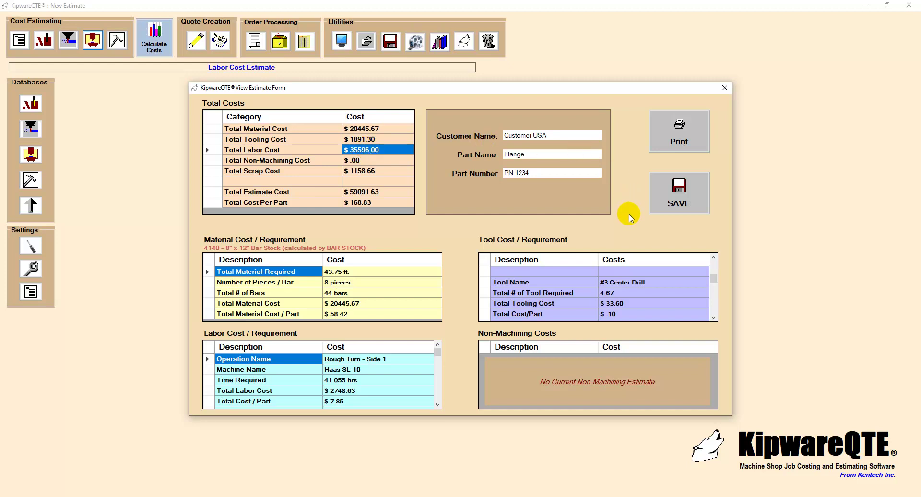
# In Non-Machining Cost Estimate, enter programming 1.500 h at $45.00 and set-up 2.500 h at $55.00
pyautogui.click(680, 135)
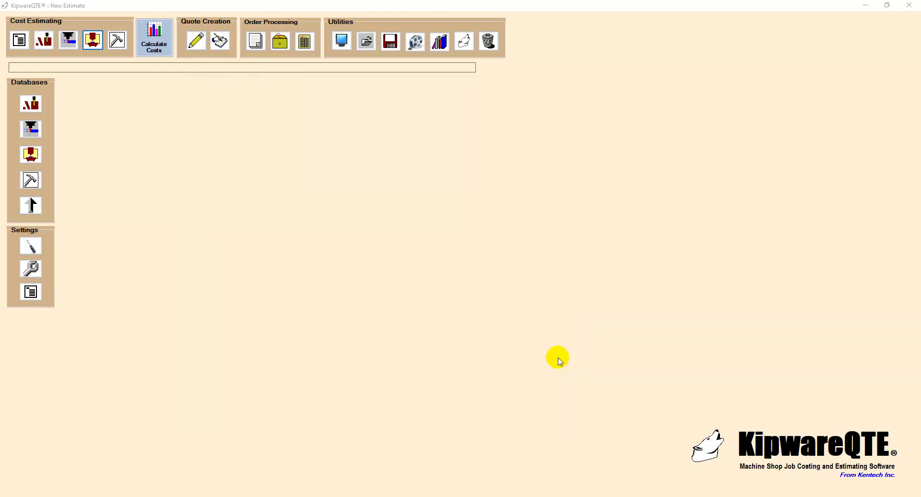
pyautogui.click(117, 40)
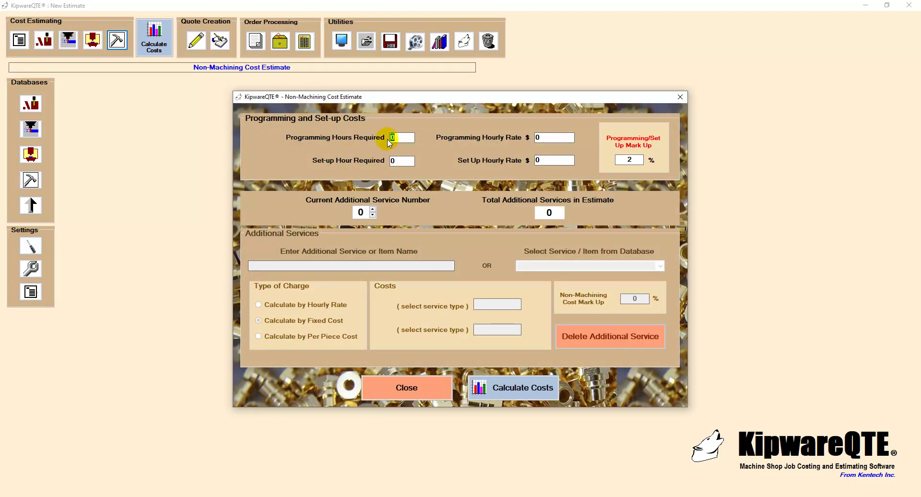
pyautogui.write('1.500')
pyautogui.press('Tab')
pyautogui.write('45.00')
pyautogui.press('Tab')
pyautogui.write('2.500')
pyautogui.press('Tab')
pyautogui.write('55.00')
# Add a Deburring service requiring 2.0 hours
pyautogui.click(373, 210)
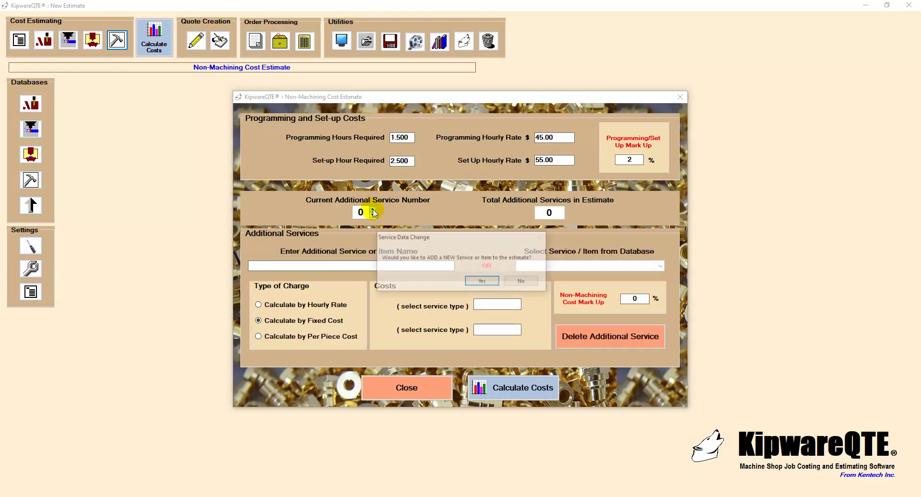
pyautogui.click(482, 280)
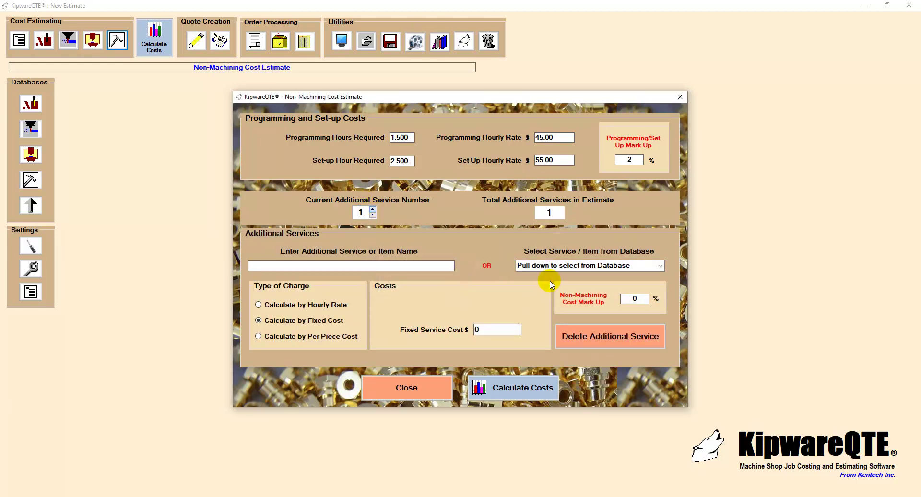
pyautogui.click(664, 266)
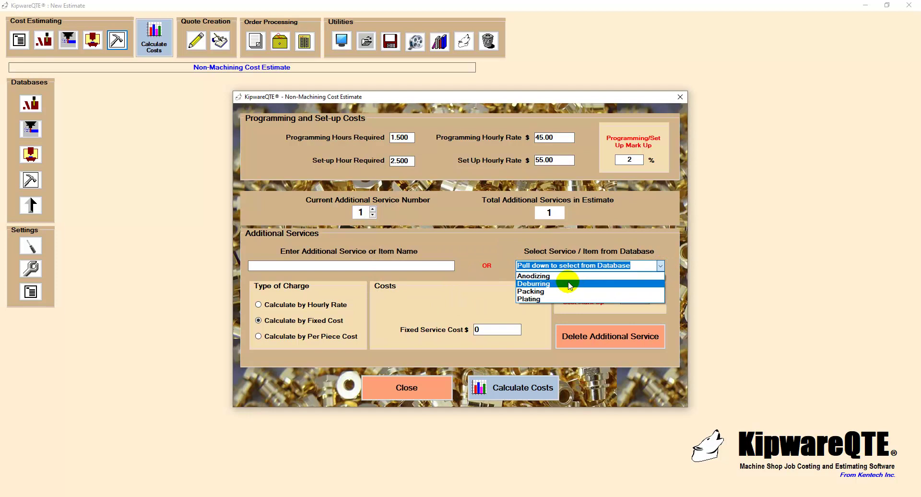
pyautogui.click(569, 284)
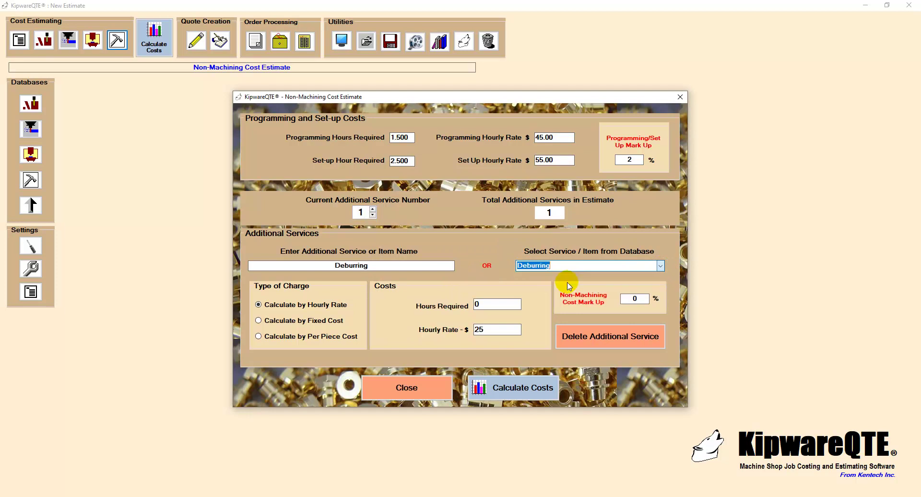
pyautogui.click(500, 303)
pyautogui.write('2.0')
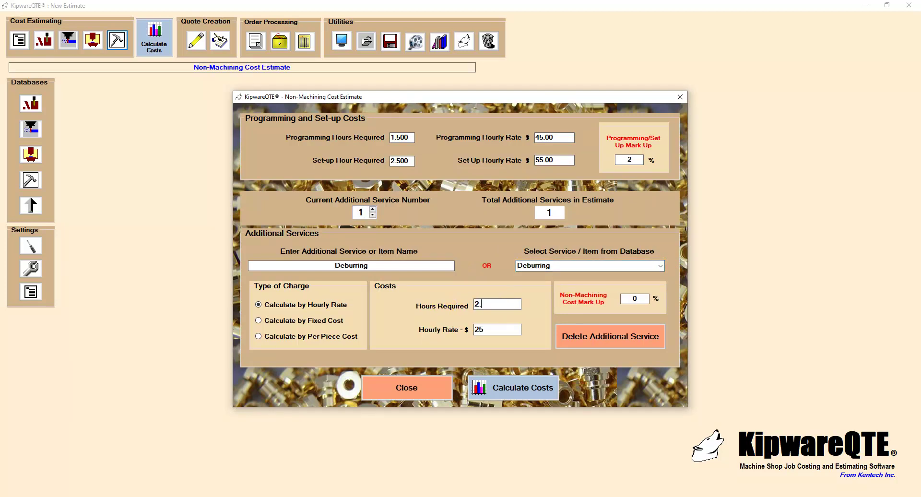
# Add Packing at 2.0 hours, recalculate to a $294.10 non-machining cost, and close the summary
pyautogui.click(372, 209)
pyautogui.click(479, 280)
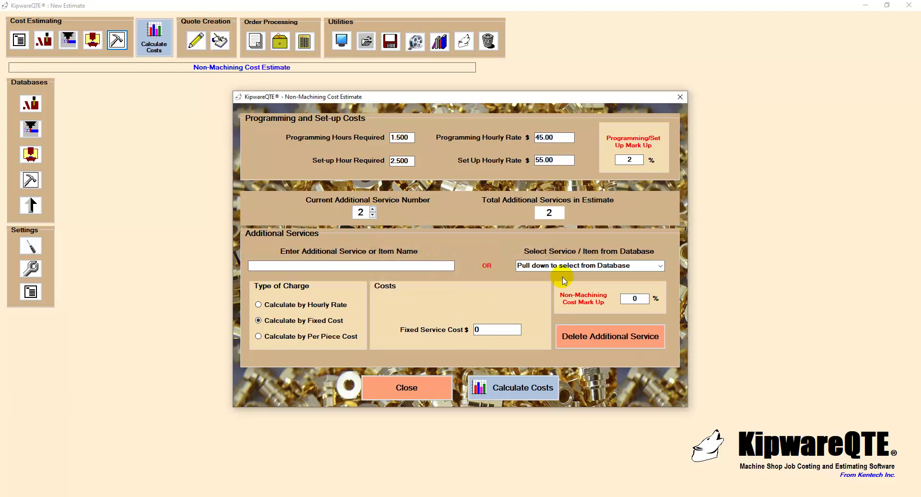
pyautogui.click(660, 265)
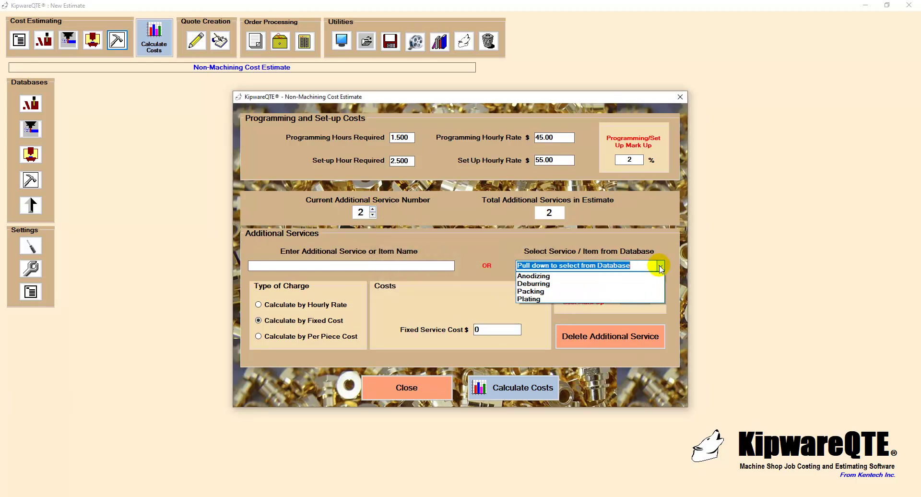
pyautogui.click(567, 291)
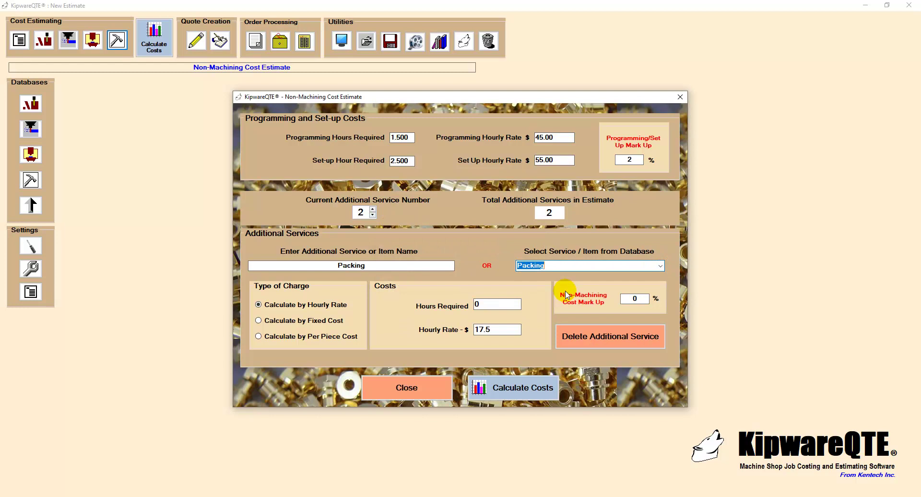
pyautogui.click(477, 304)
pyautogui.write('2.0')
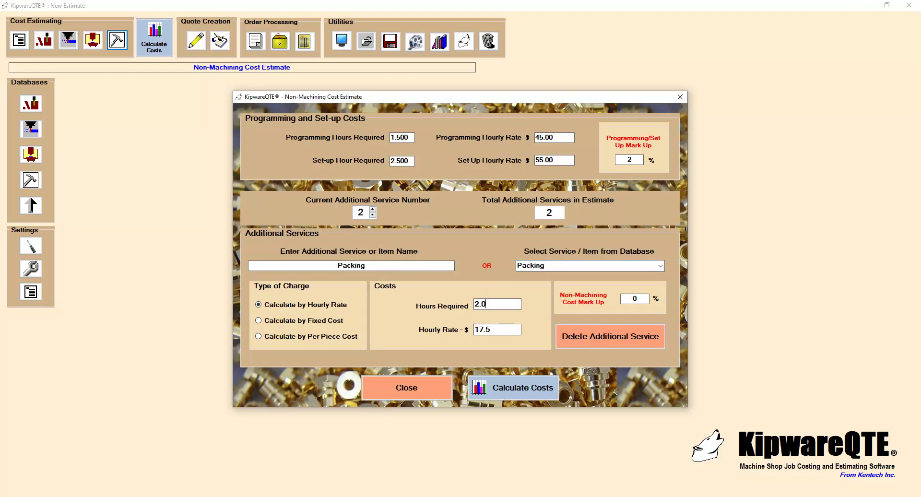
pyautogui.click(524, 388)
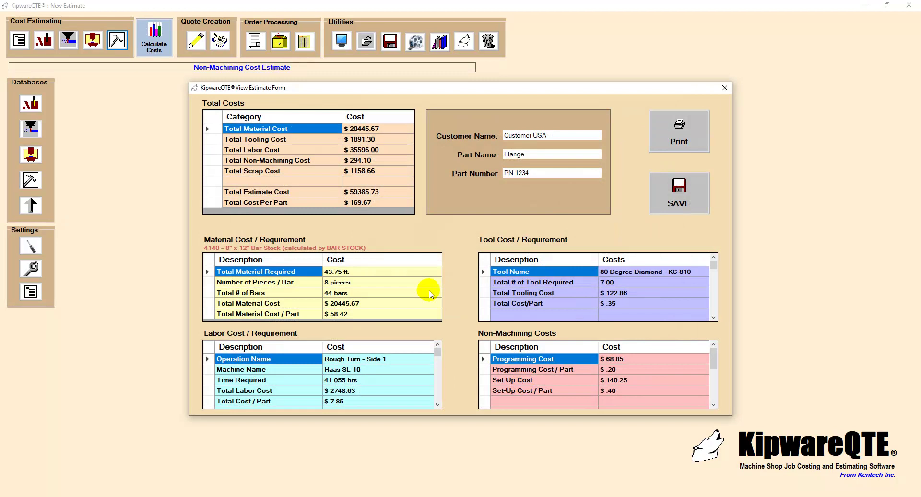
pyautogui.click(359, 162)
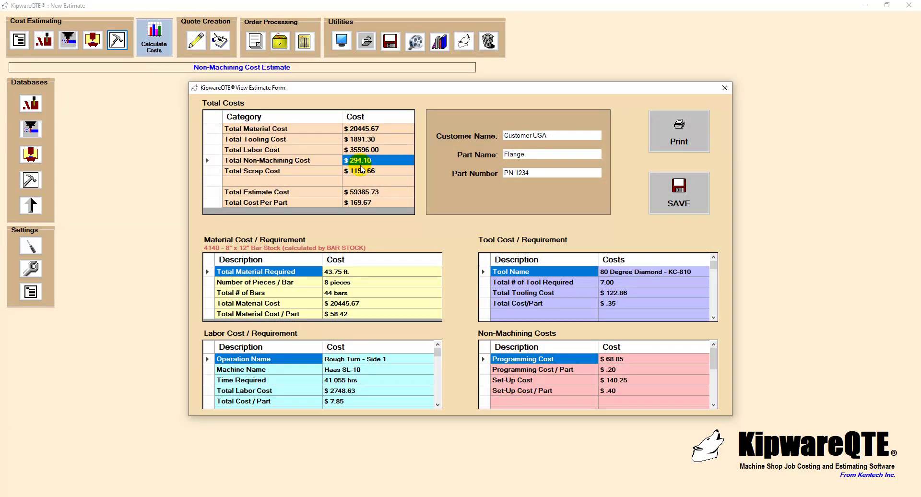
pyautogui.press('Escape')
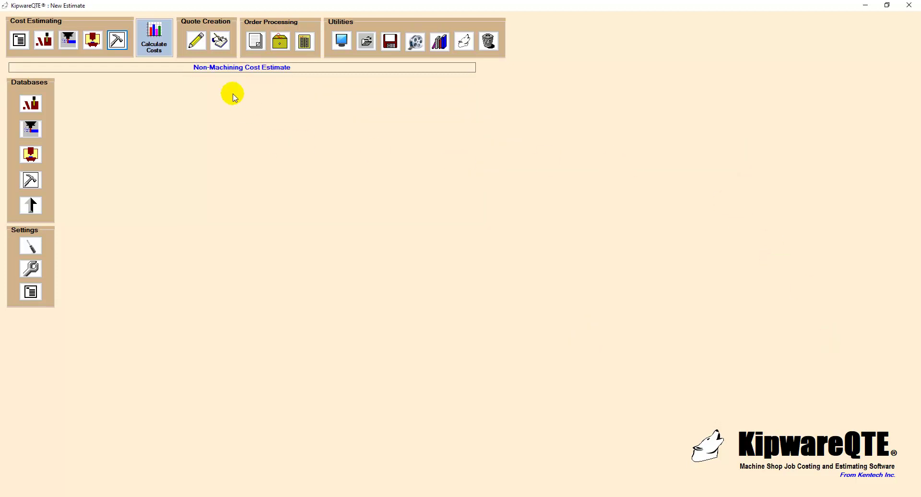
# Open the quotation details, set Delivery #1 to 30 days, and enter the quotation number
pyautogui.click(197, 48)
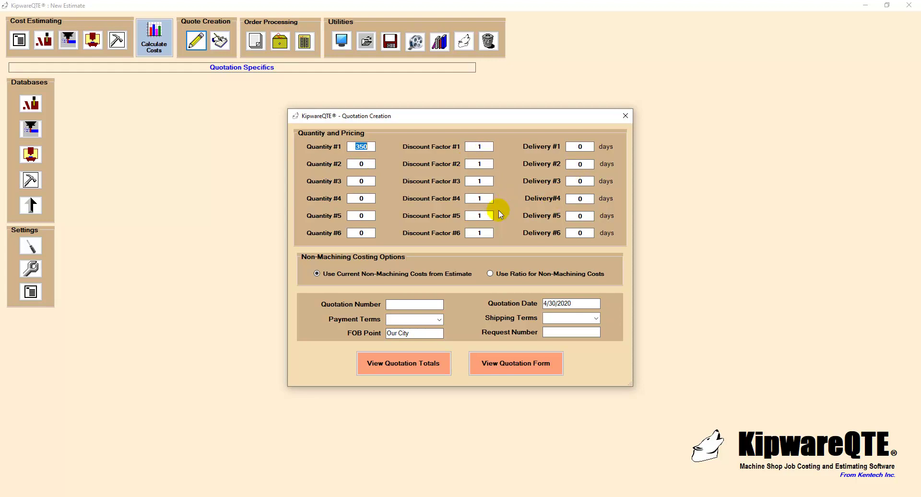
pyautogui.click(591, 146)
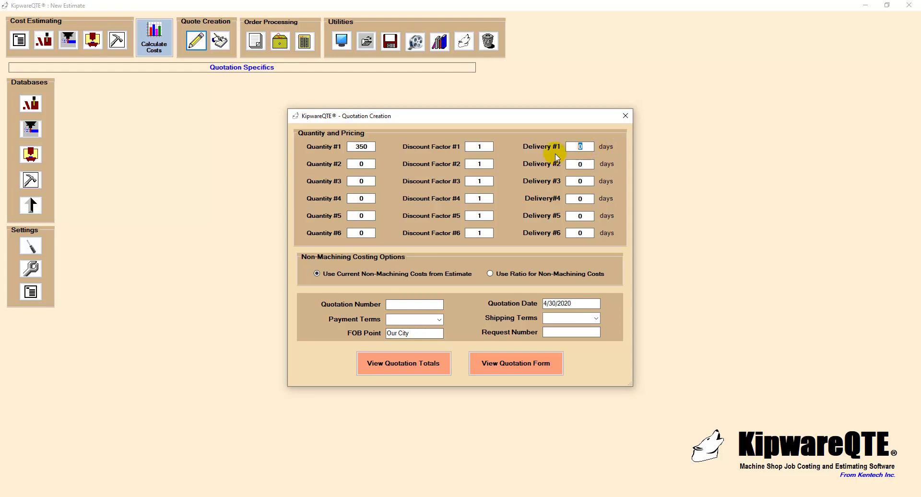
pyautogui.write('30')
pyautogui.write('QN')
pyautogui.write('-1234')
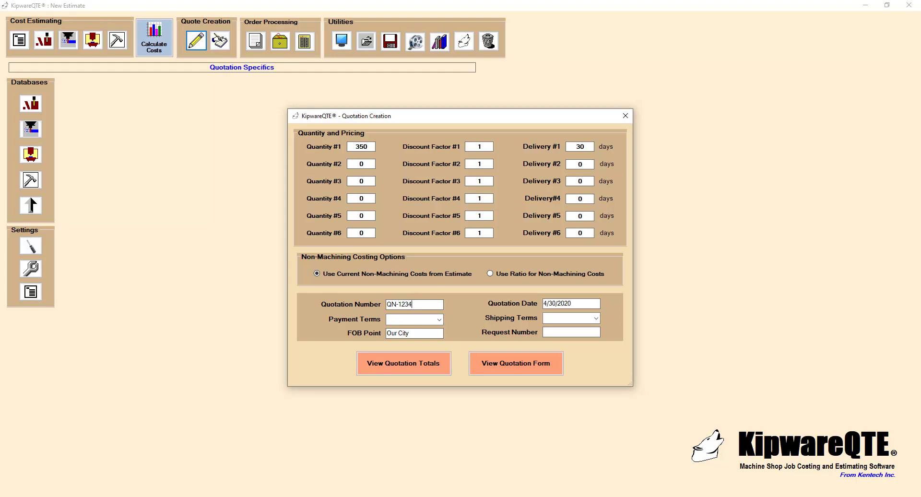
# Choose Net 20 Days payment and Our Truck shipping, enter the request number, and close the form
pyautogui.click(439, 319)
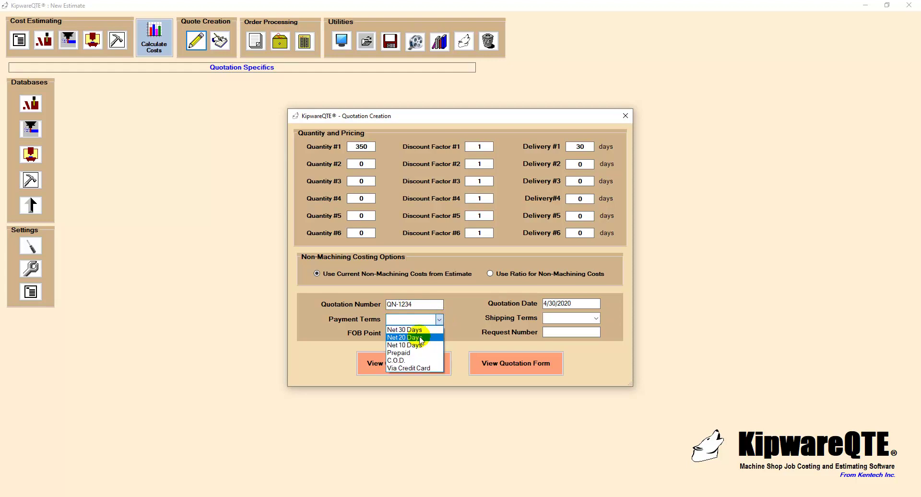
pyautogui.click(422, 330)
pyautogui.click(582, 319)
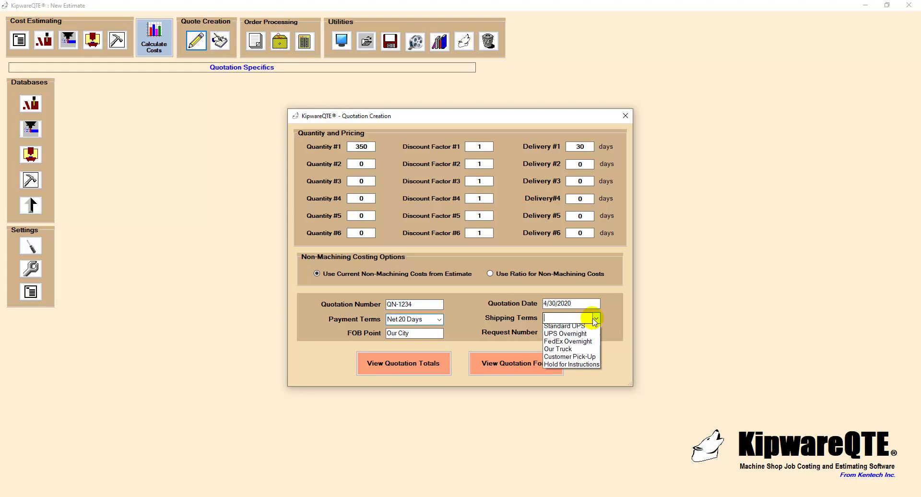
pyautogui.click(569, 350)
pyautogui.click(564, 332)
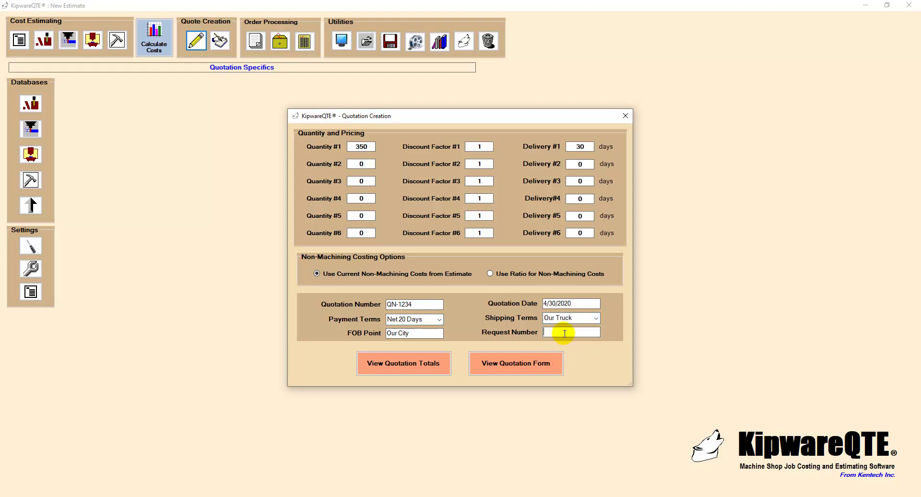
pyautogui.write('RFQ')
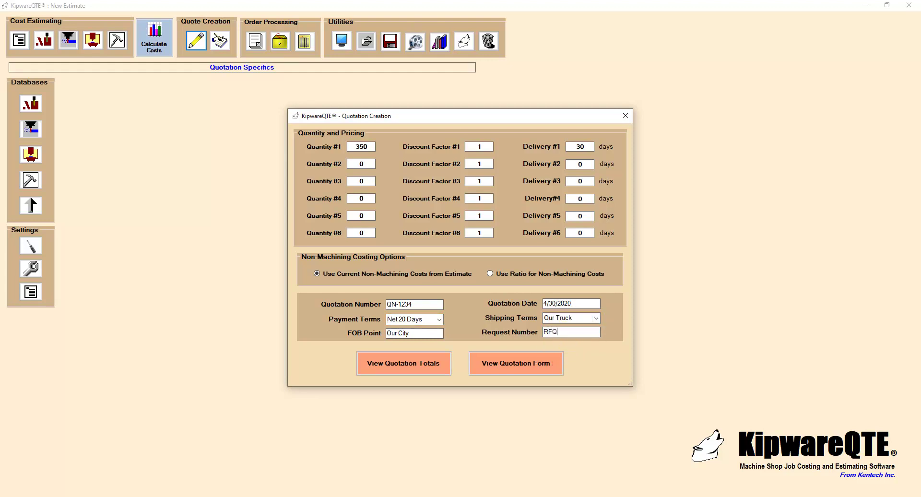
pyautogui.write('-1234')
pyautogui.click(625, 116)
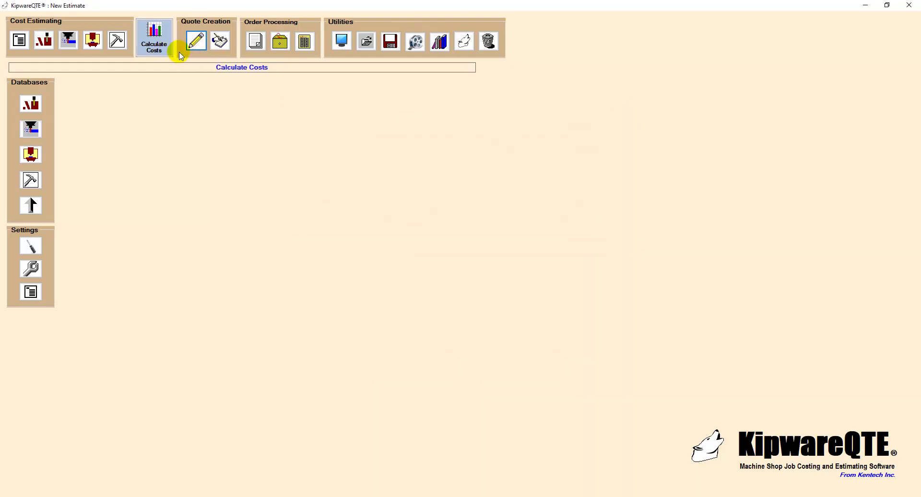
pyautogui.click(222, 41)
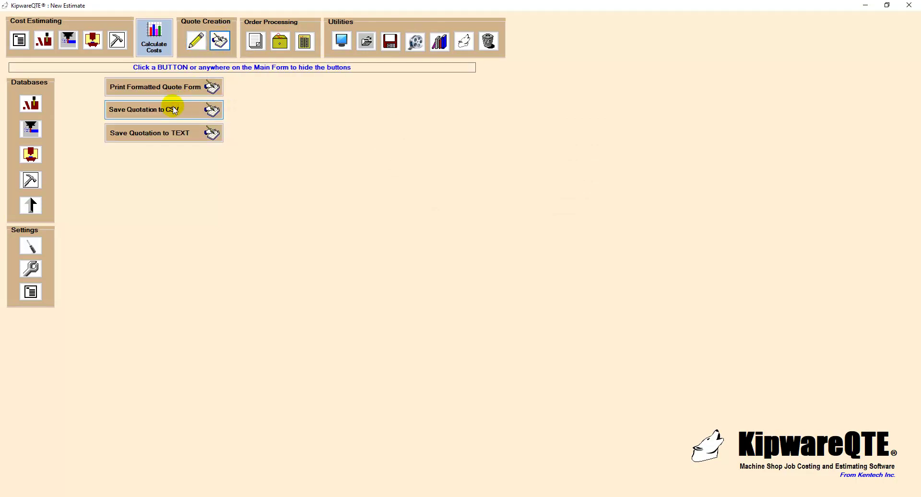
pyautogui.click(267, 124)
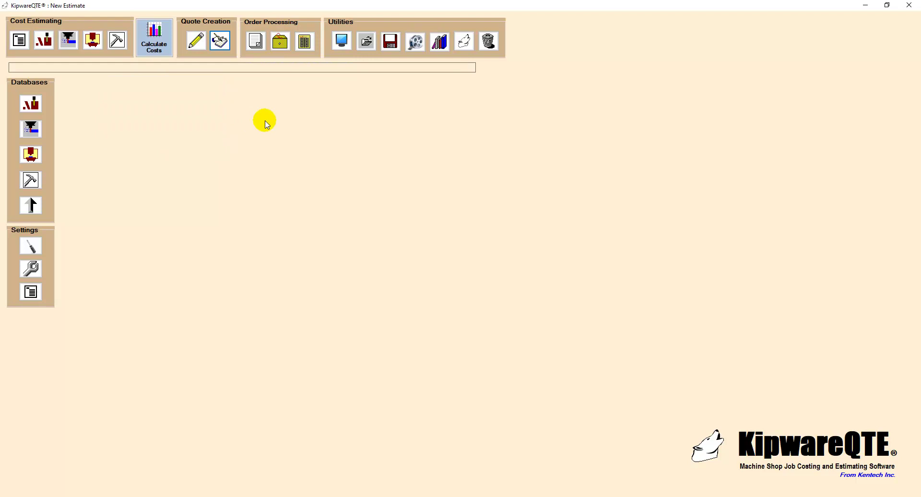
pyautogui.click(256, 41)
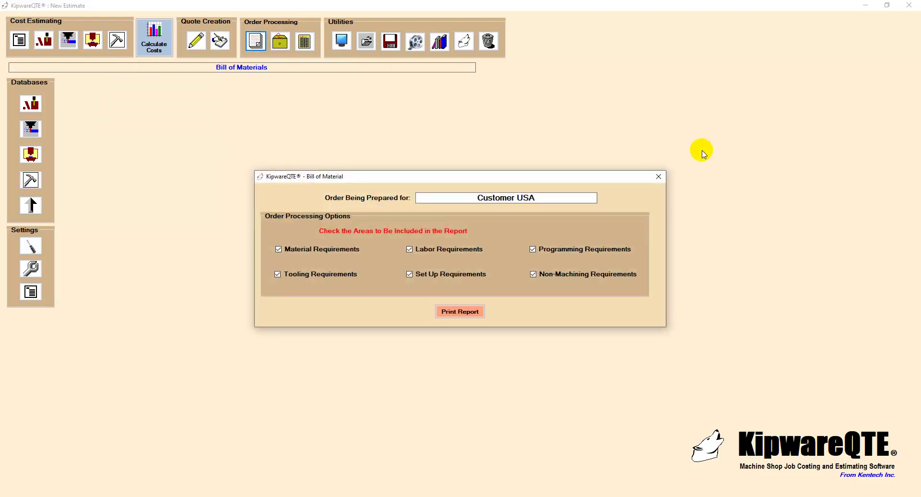
pyautogui.click(658, 177)
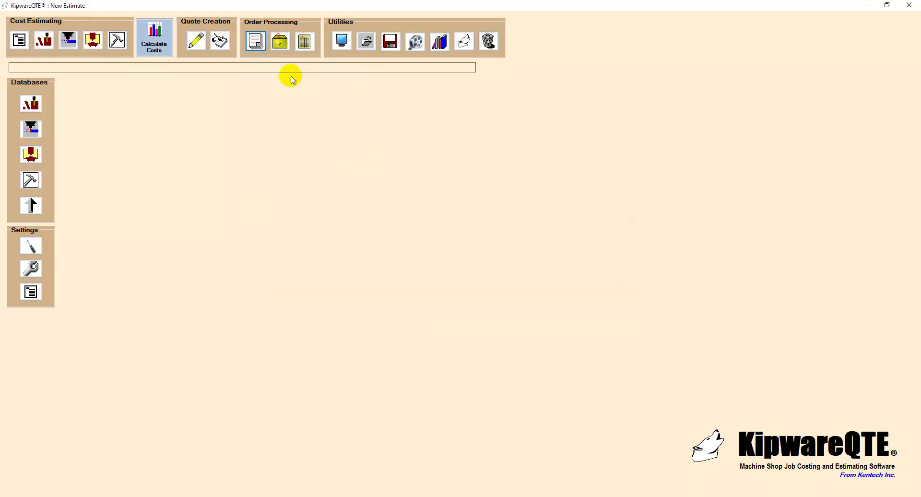
pyautogui.click(280, 41)
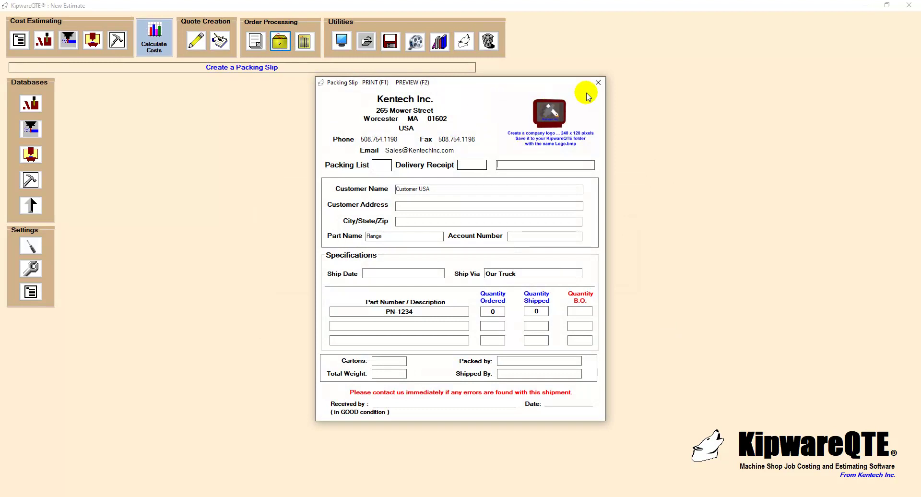
pyautogui.click(598, 83)
pyautogui.click(305, 44)
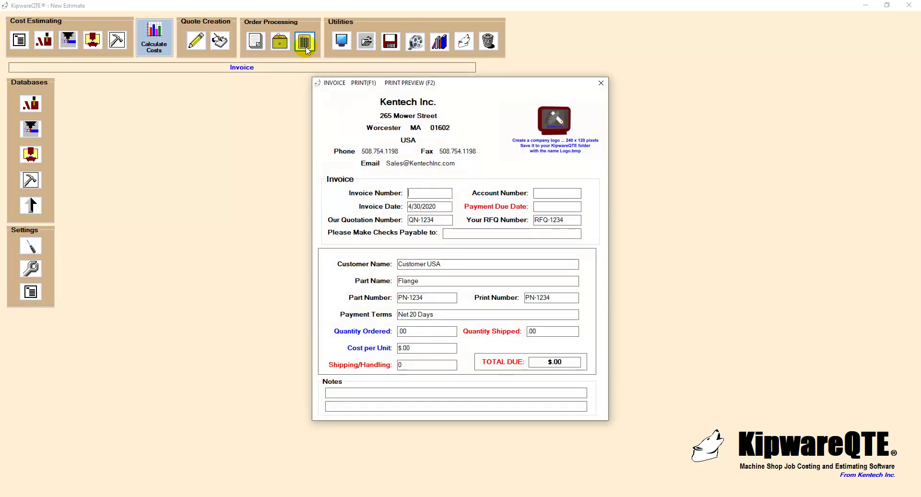
pyautogui.click(602, 84)
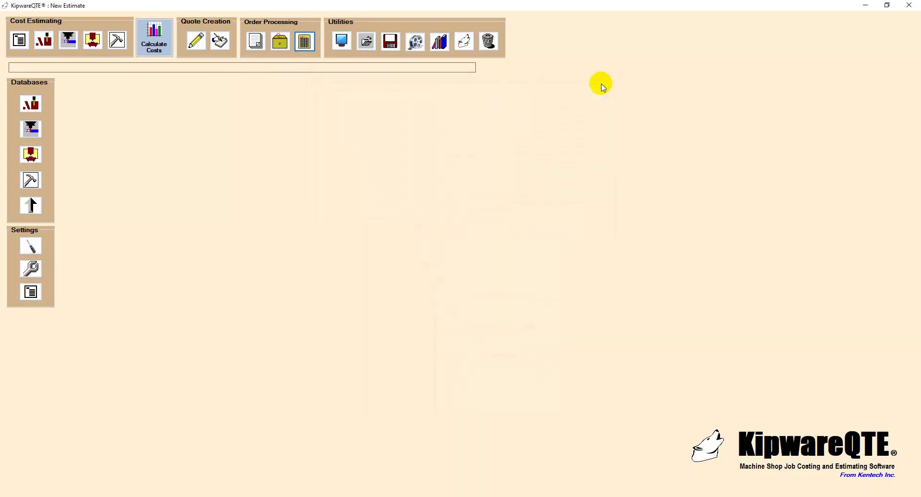